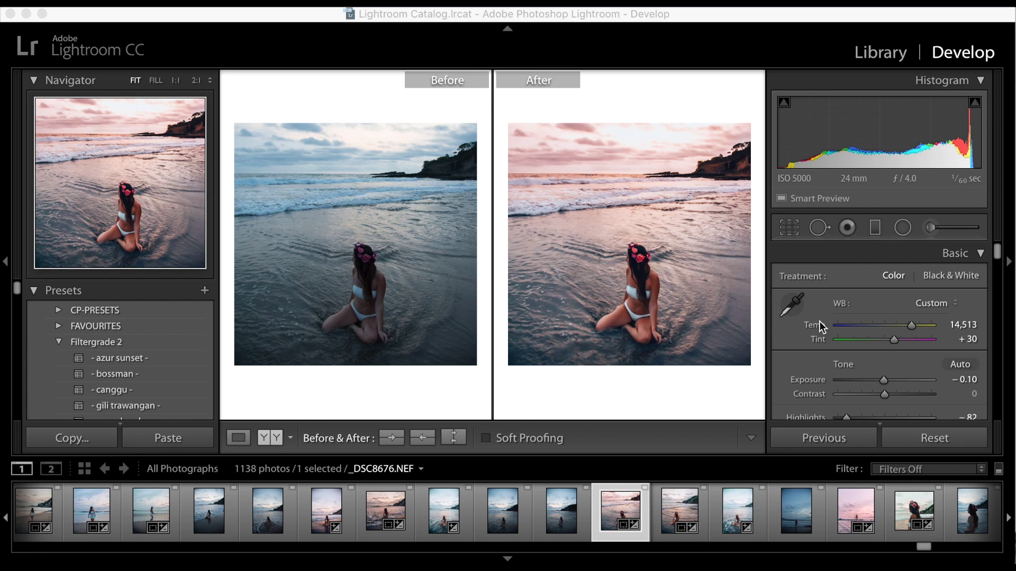
Step: Bring the Lightroom window showing _DSC8676.NEF into focus
{"action": "left_click", "coordinate": [945, 442]}
Step: Reset the photo's develop settings and apply the Filtergrade 2 '- azur sunset -' preset
{"action": "left_click", "coordinate": [945, 442]}
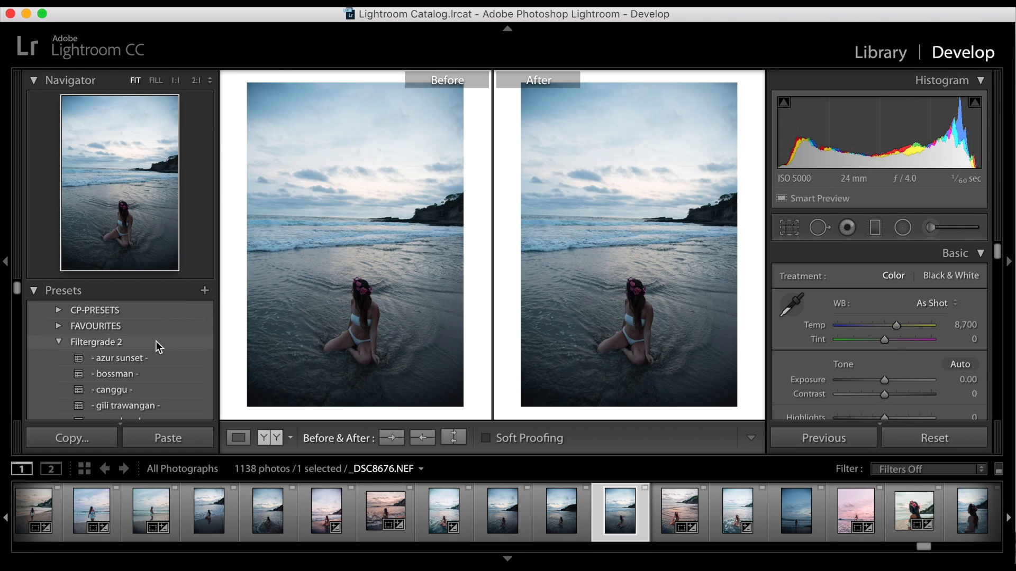
{"action": "scroll", "coordinate": [154, 345], "scroll_direction": "down", "scroll_amount": 2}
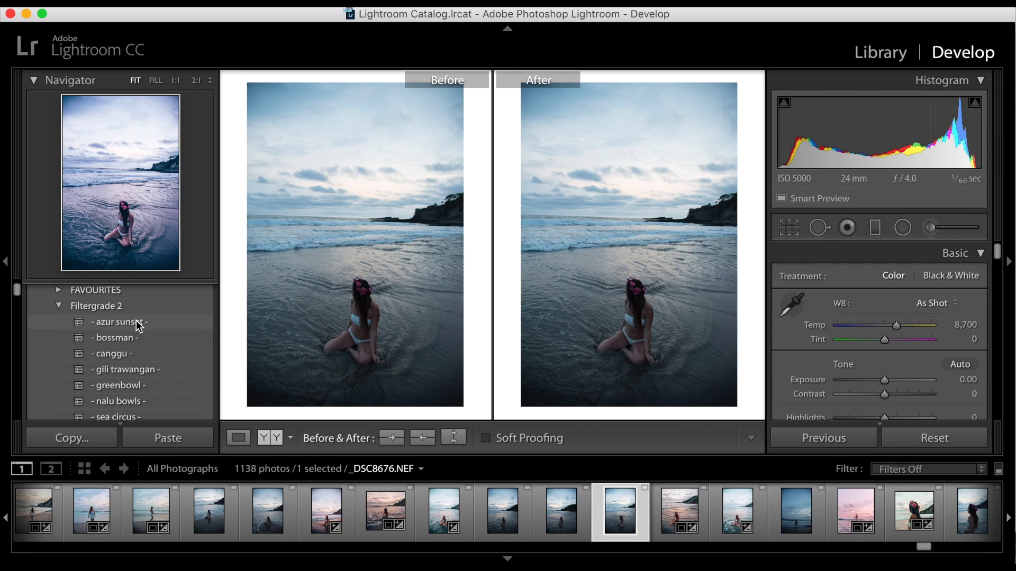
{"action": "scroll", "coordinate": [119, 396], "scroll_direction": "down", "scroll_amount": 5}
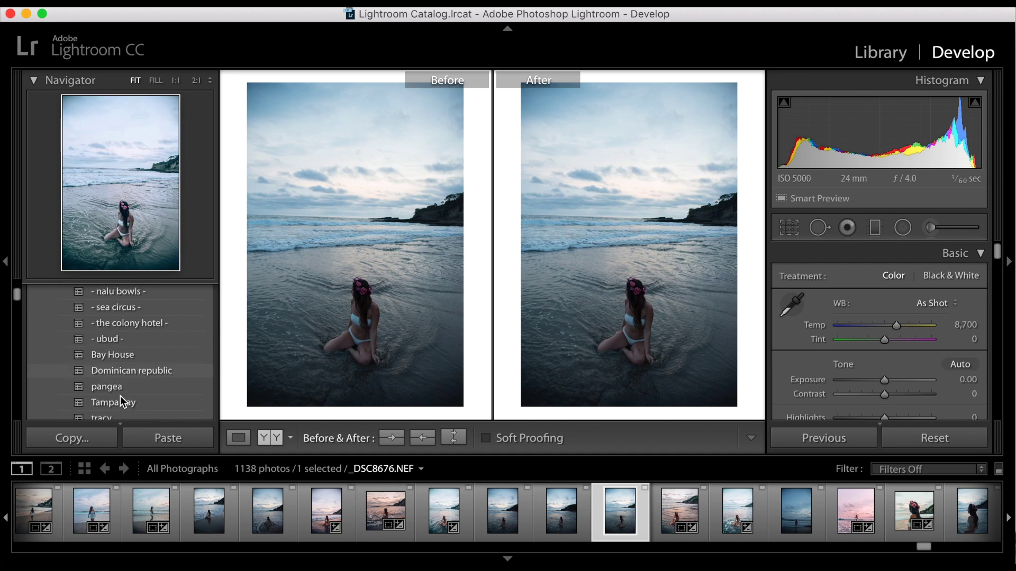
{"action": "scroll", "coordinate": [120, 395], "scroll_direction": "down", "scroll_amount": 4}
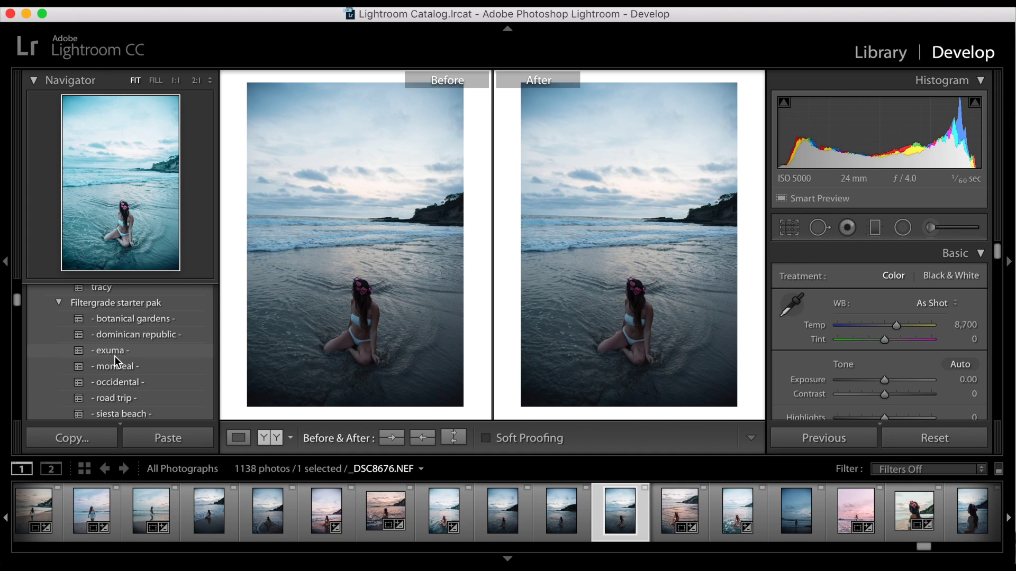
{"action": "scroll", "coordinate": [114, 356], "scroll_direction": "up", "scroll_amount": 8}
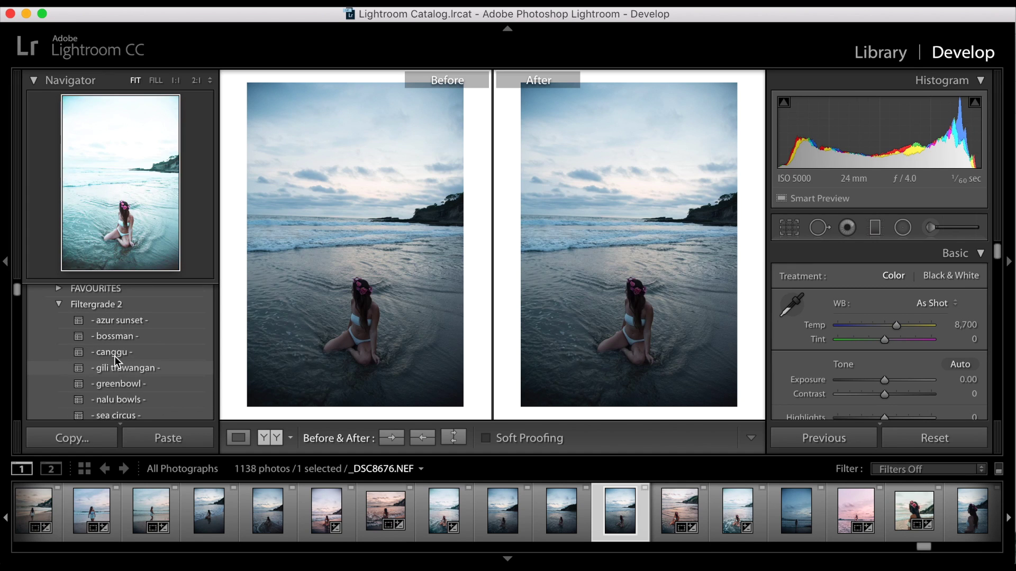
{"action": "left_click", "coordinate": [116, 325]}
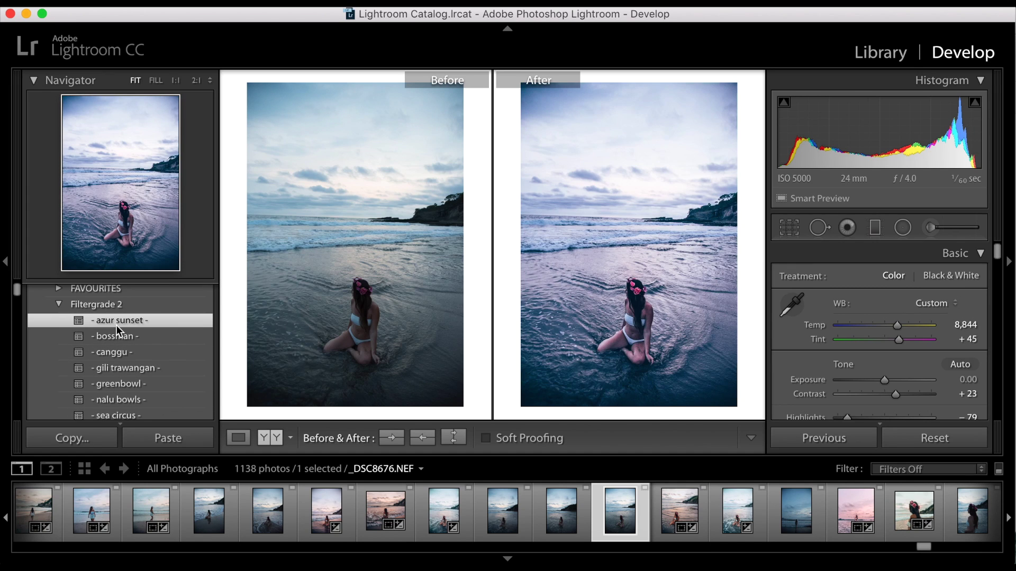
Step: Hide the left panel and toggle Enable Profile Corrections on, then back off
{"action": "left_click", "coordinate": [6, 264]}
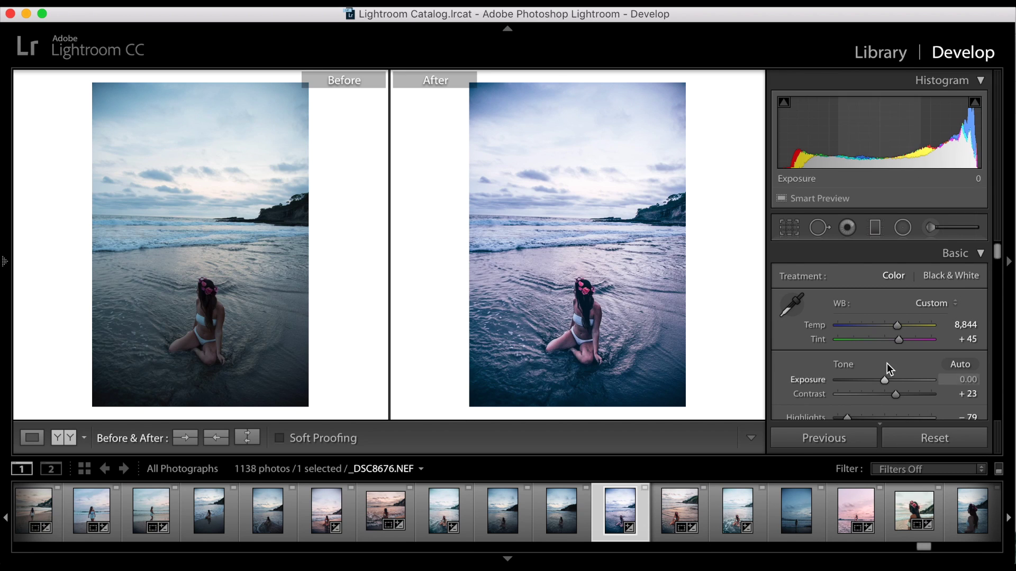
{"action": "scroll", "coordinate": [888, 370], "scroll_direction": "down", "scroll_amount": 10}
{"action": "scroll", "coordinate": [887, 363], "scroll_direction": "down", "scroll_amount": 10}
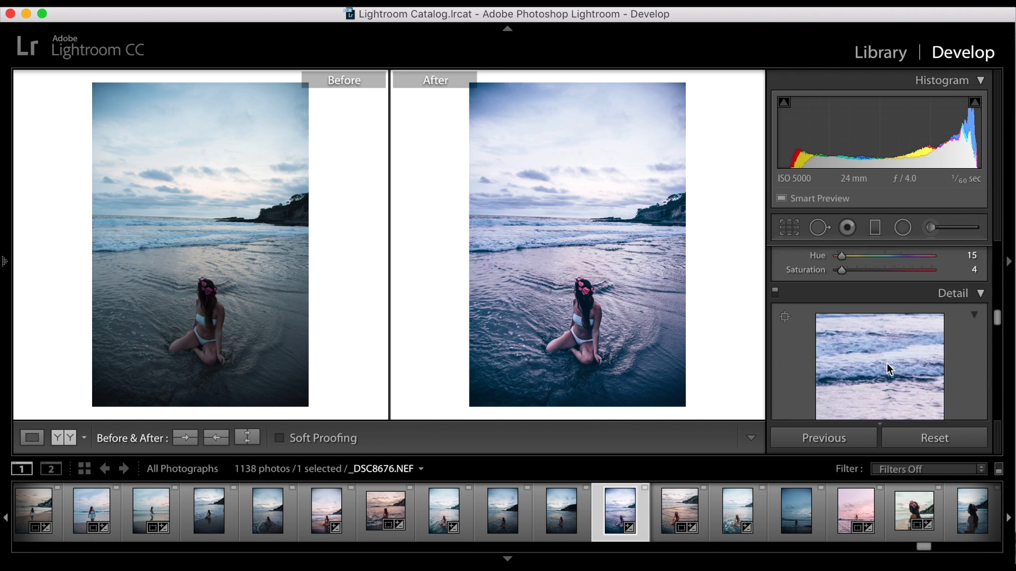
{"action": "scroll", "coordinate": [887, 363], "scroll_direction": "down", "scroll_amount": 8}
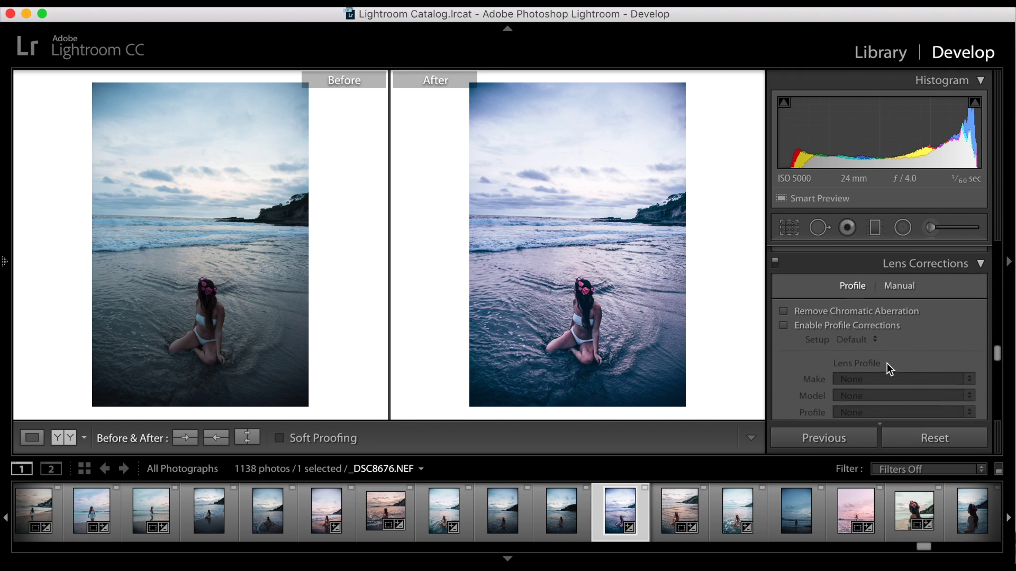
{"action": "left_click", "coordinate": [783, 323]}
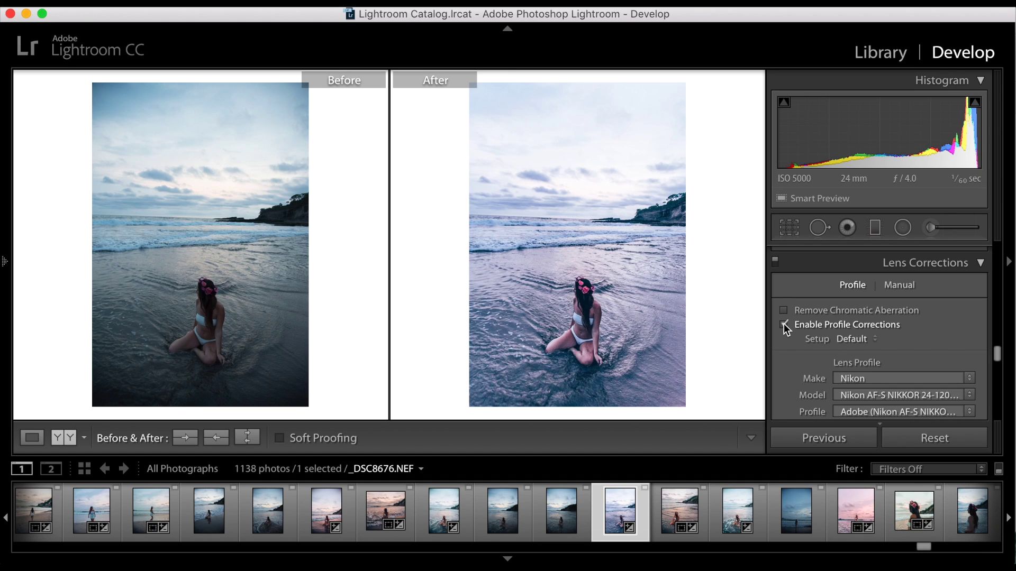
{"action": "left_click", "coordinate": [783, 324]}
{"action": "scroll", "coordinate": [855, 322], "scroll_direction": "up", "scroll_amount": 5}
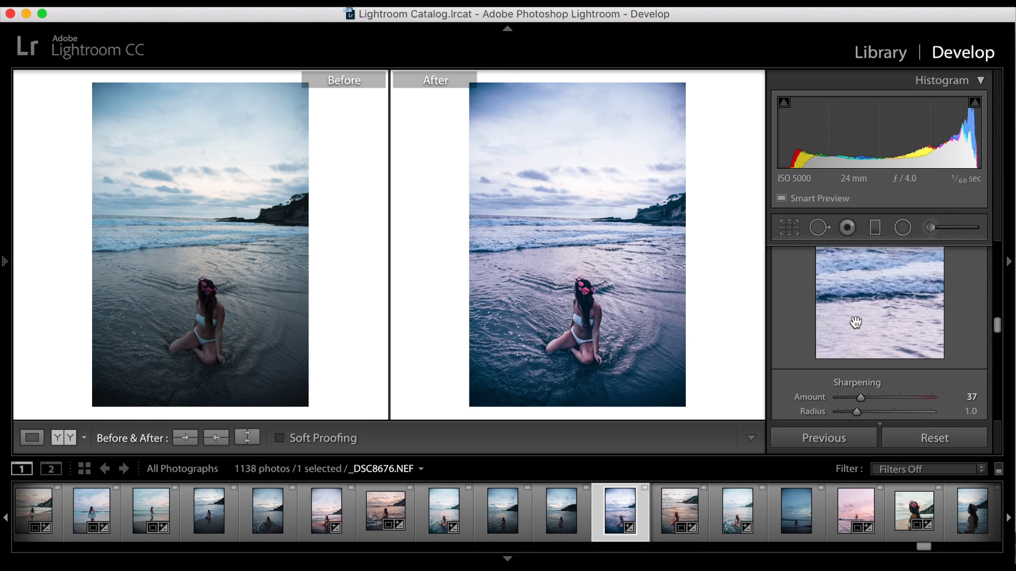
{"action": "scroll", "coordinate": [855, 321], "scroll_direction": "up", "scroll_amount": 10}
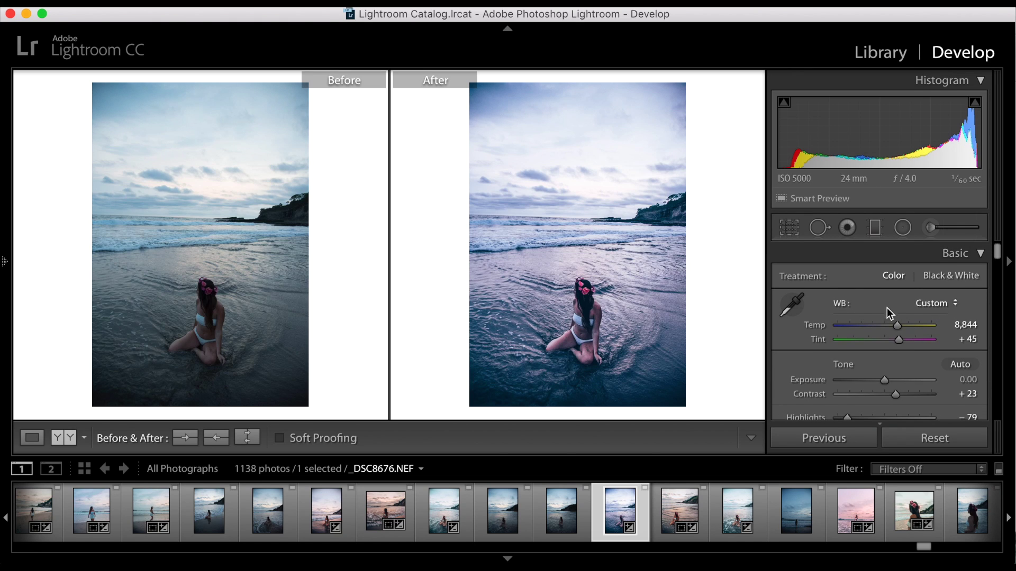
Step: Warm the white balance to Temp 15,186 and lower Tint to +36
{"action": "left_click_drag", "start_coordinate": [906, 327], "coordinate": [907, 328]}
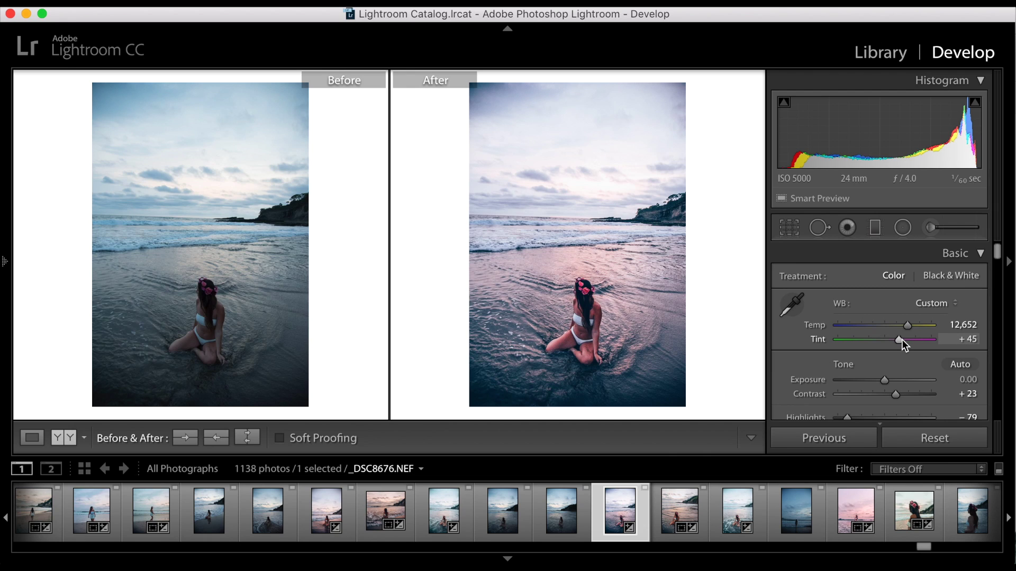
{"action": "left_click_drag", "start_coordinate": [895, 338], "coordinate": [892, 338]}
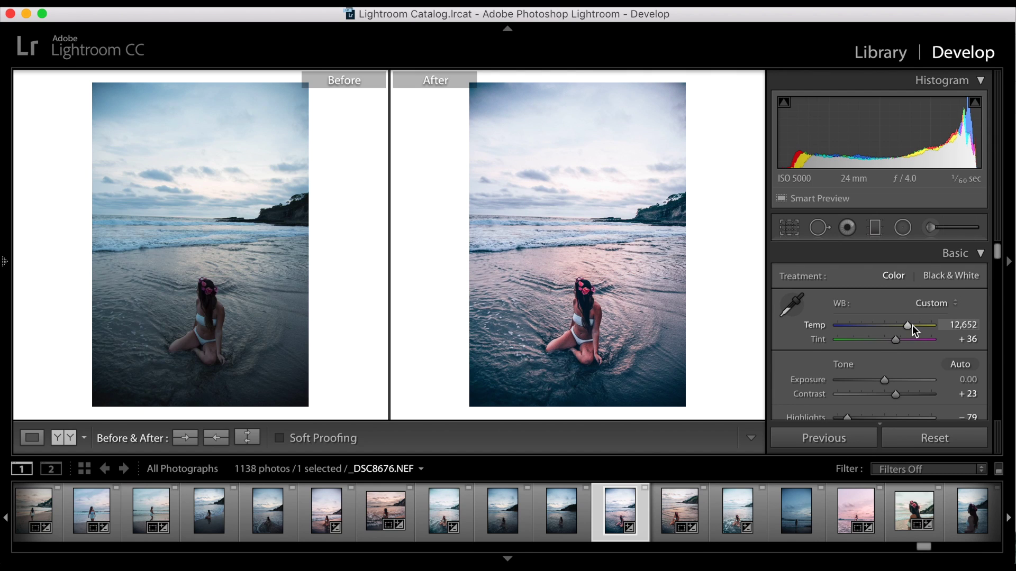
{"action": "left_click", "coordinate": [912, 326]}
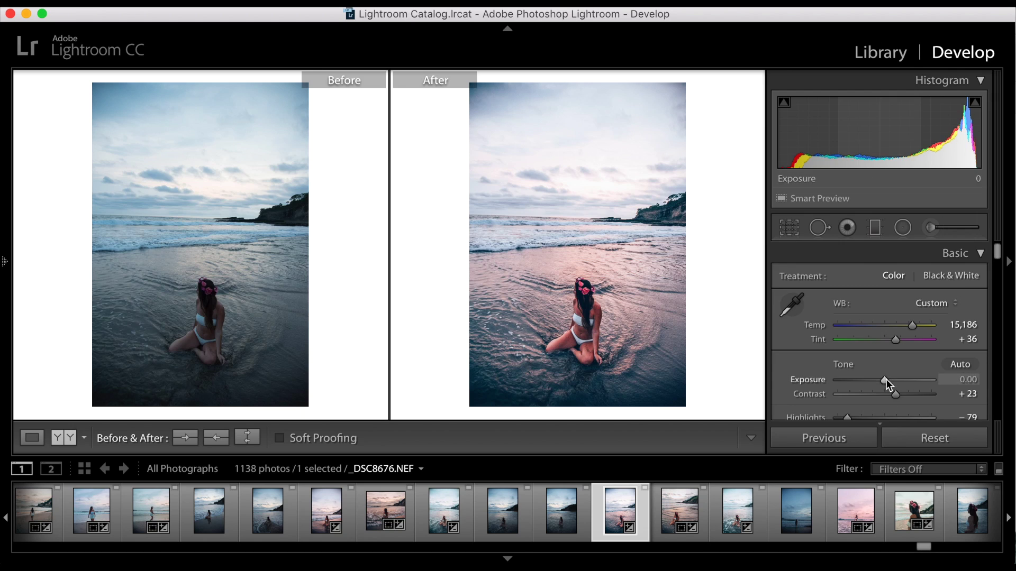
Step: Set Exposure to +0.10, hide the filmstrip, and lift Blacks to +37
{"action": "scroll", "coordinate": [885, 379], "scroll_direction": "down", "scroll_amount": 3}
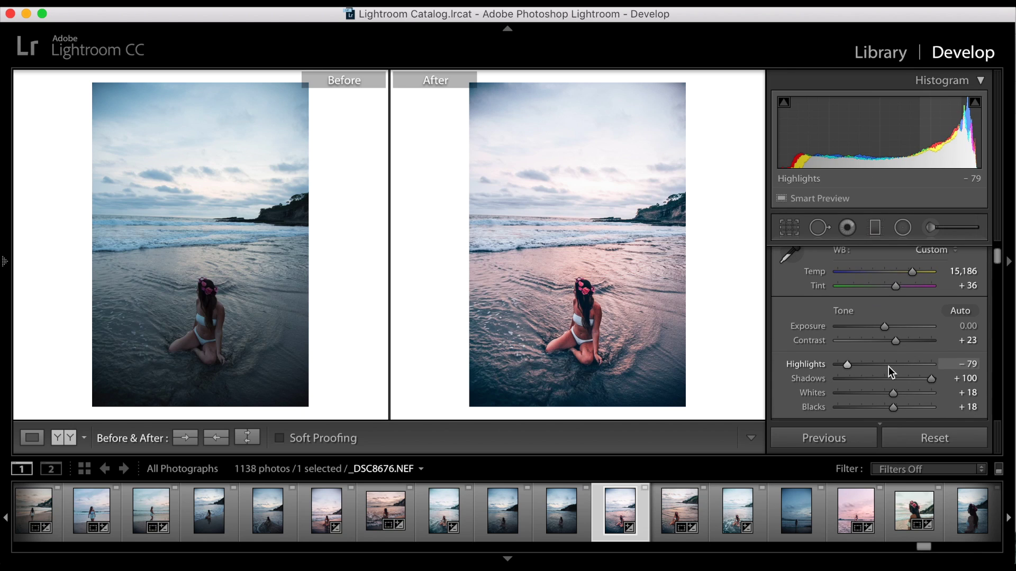
{"action": "left_click", "coordinate": [884, 326]}
{"action": "left_click_drag", "start_coordinate": [884, 325], "coordinate": [885, 326]}
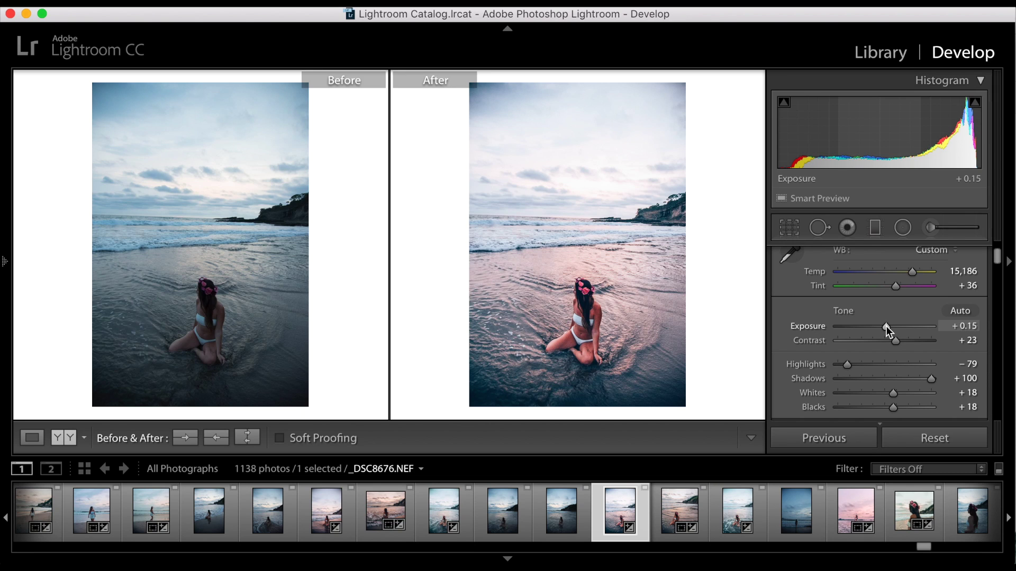
{"action": "left_click_drag", "start_coordinate": [886, 326], "coordinate": [884, 326]}
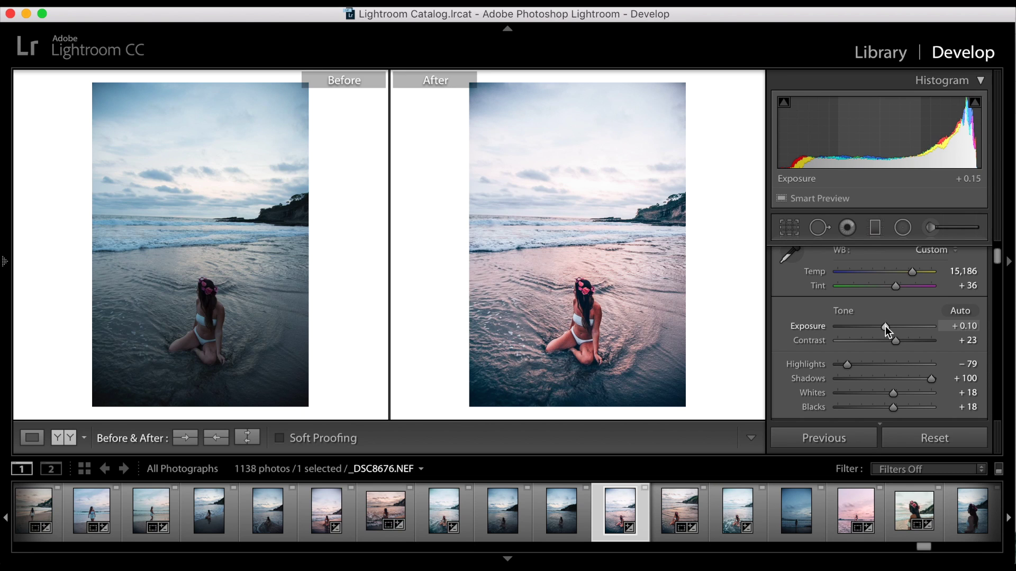
{"action": "left_click", "coordinate": [506, 558]}
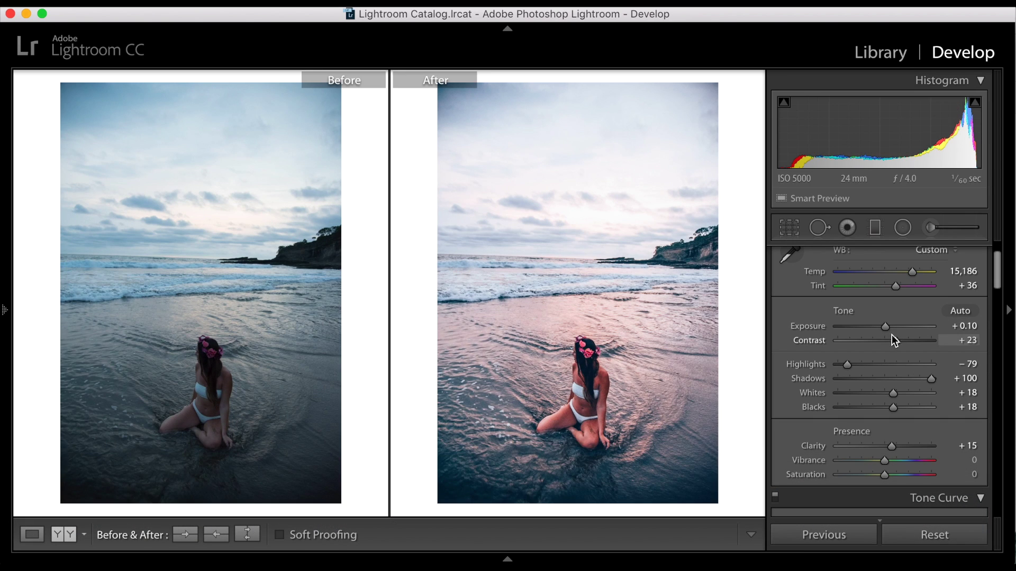
{"action": "left_click", "coordinate": [903, 409]}
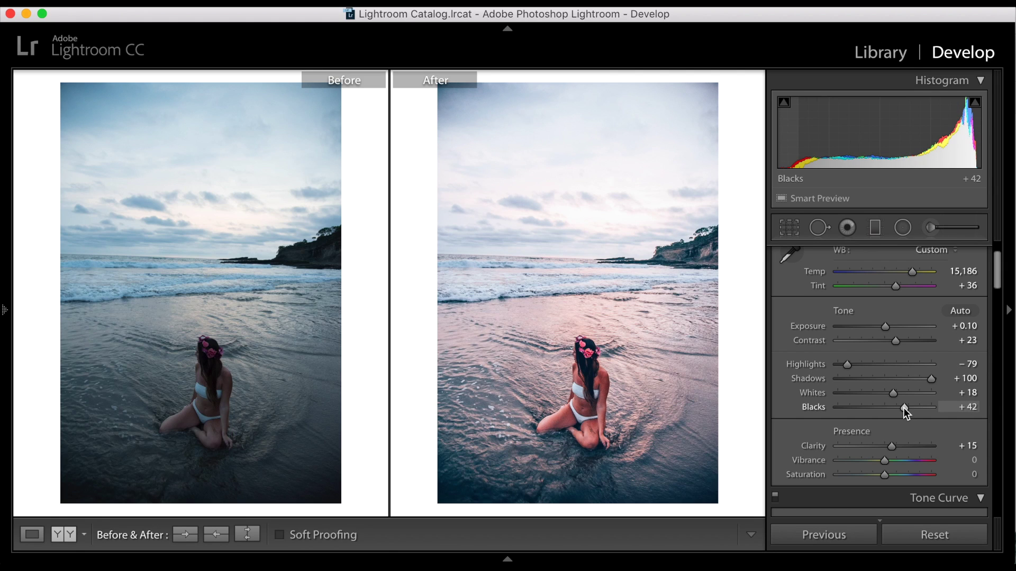
{"action": "left_click_drag", "start_coordinate": [903, 408], "coordinate": [900, 409]}
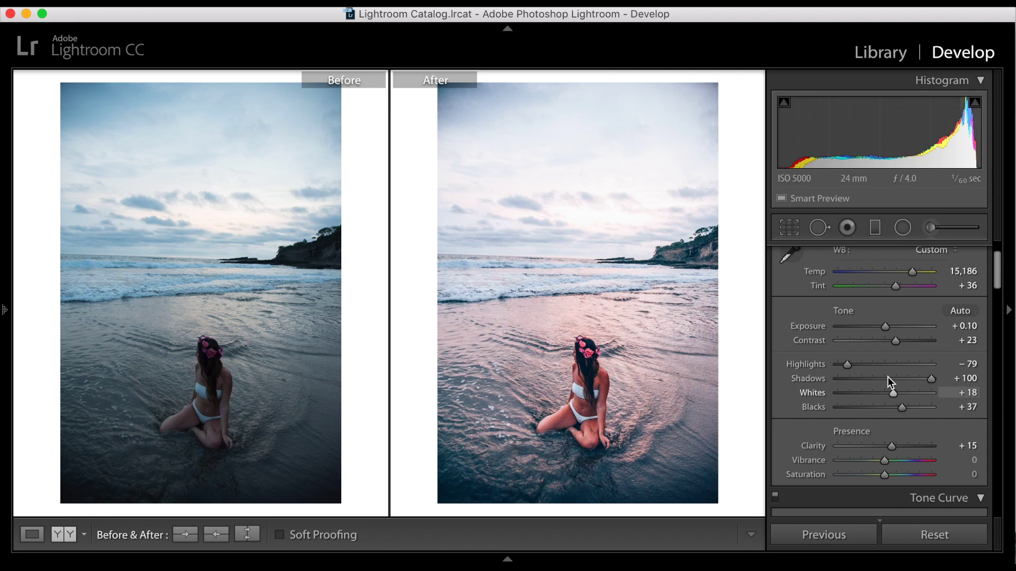
Step: Browse the HSL and Split Toning panels, then start a new Graduated Filter
{"action": "scroll", "coordinate": [887, 377], "scroll_direction": "down", "scroll_amount": 12}
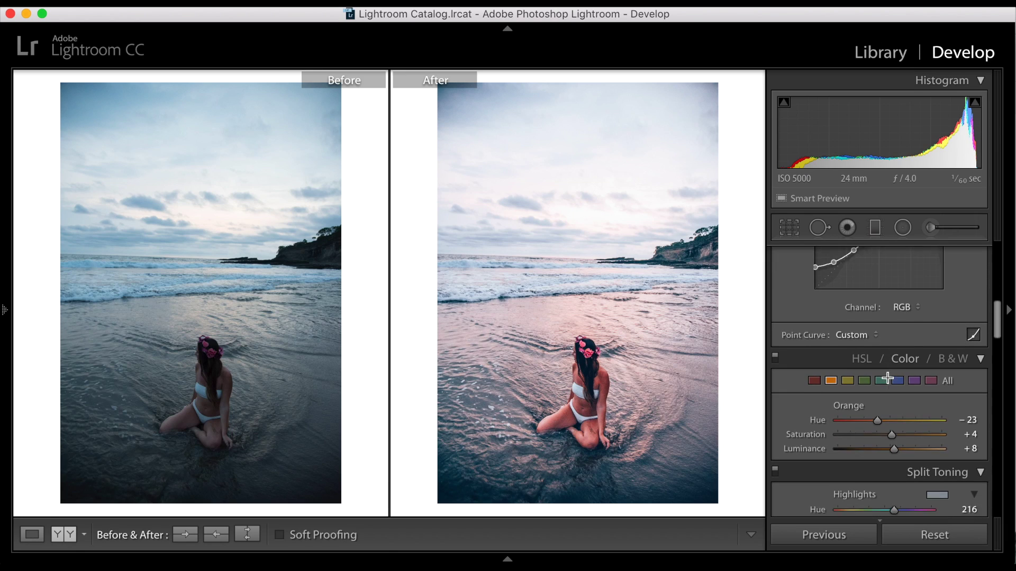
{"action": "scroll", "coordinate": [887, 378], "scroll_direction": "down", "scroll_amount": 8}
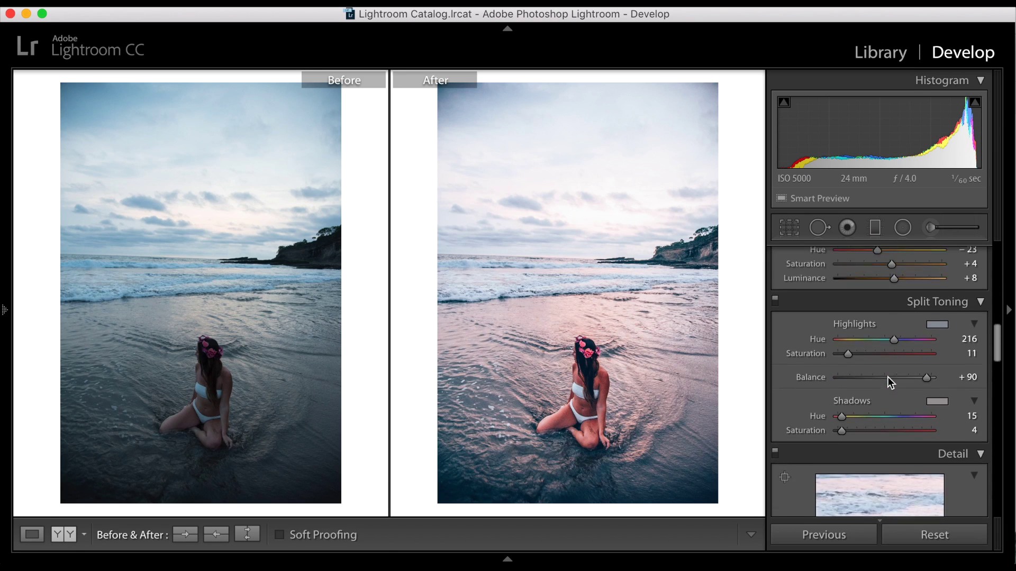
{"action": "scroll", "coordinate": [888, 377], "scroll_direction": "up", "scroll_amount": 15}
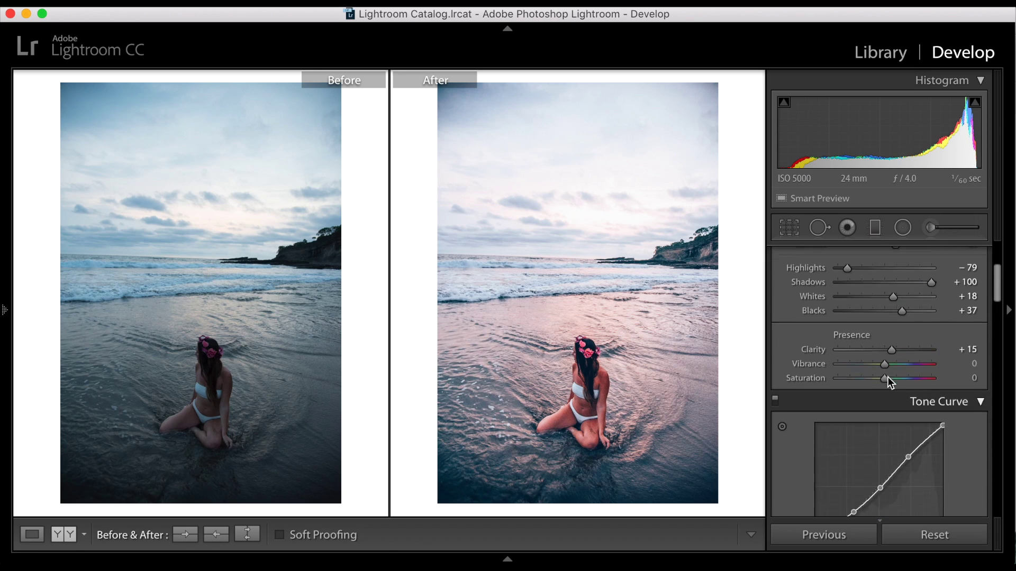
{"action": "left_click", "coordinate": [878, 230]}
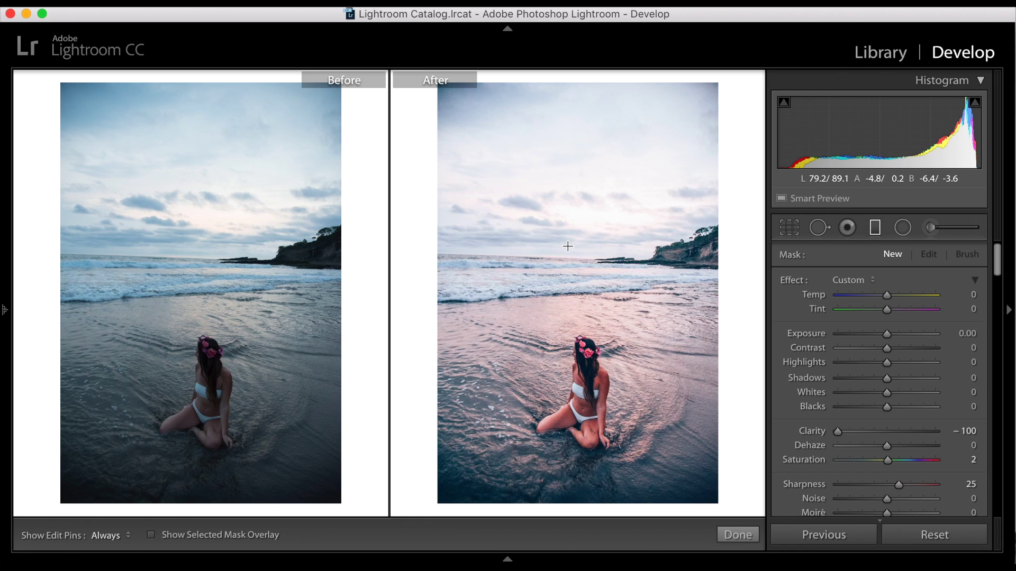
Step: Crop the photo to a 4 x 5 / 8 x 10 portrait frame
{"action": "left_click", "coordinate": [794, 233]}
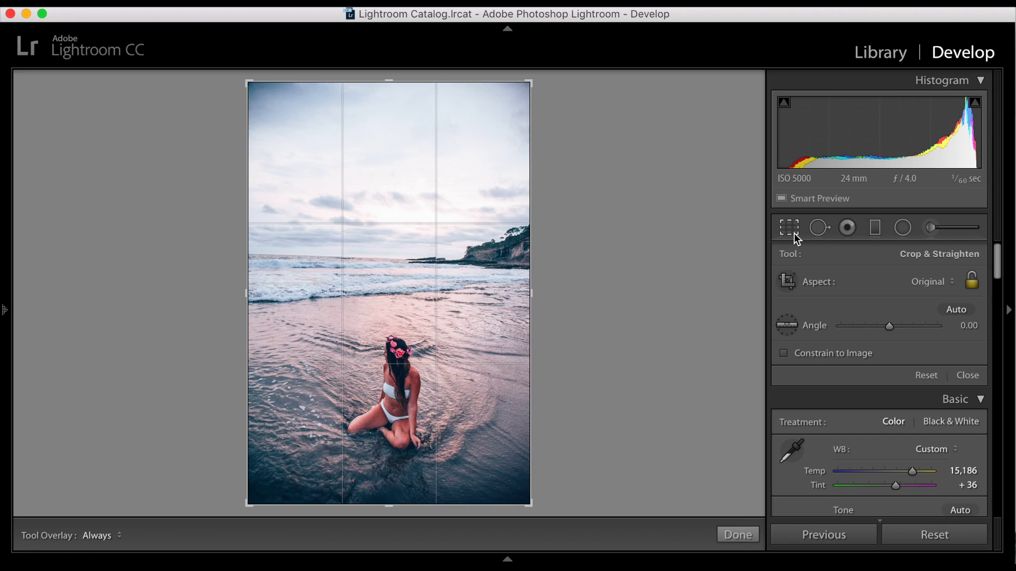
{"action": "left_click", "coordinate": [937, 283]}
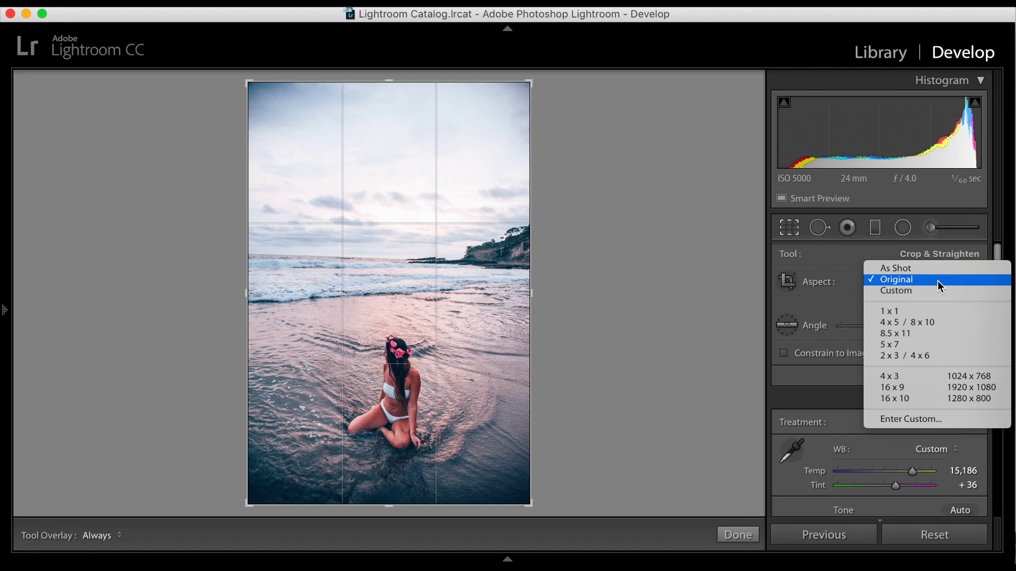
{"action": "left_click", "coordinate": [920, 322]}
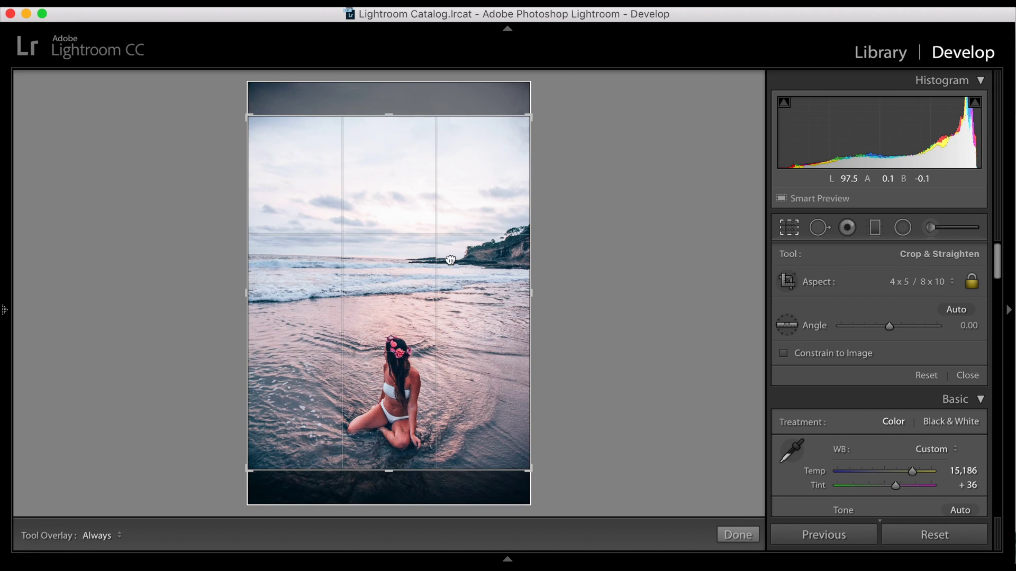
{"action": "left_click_drag", "start_coordinate": [451, 260], "coordinate": [465, 182]}
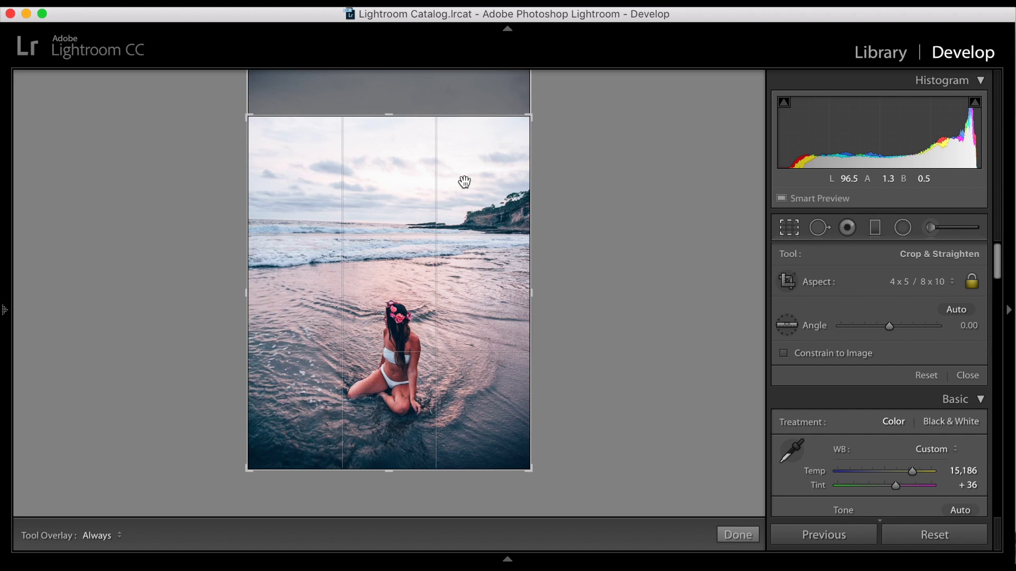
{"action": "left_click", "coordinate": [744, 535]}
Step: Straighten the cropped photo to an angle of -1.86
{"action": "left_click", "coordinate": [790, 228]}
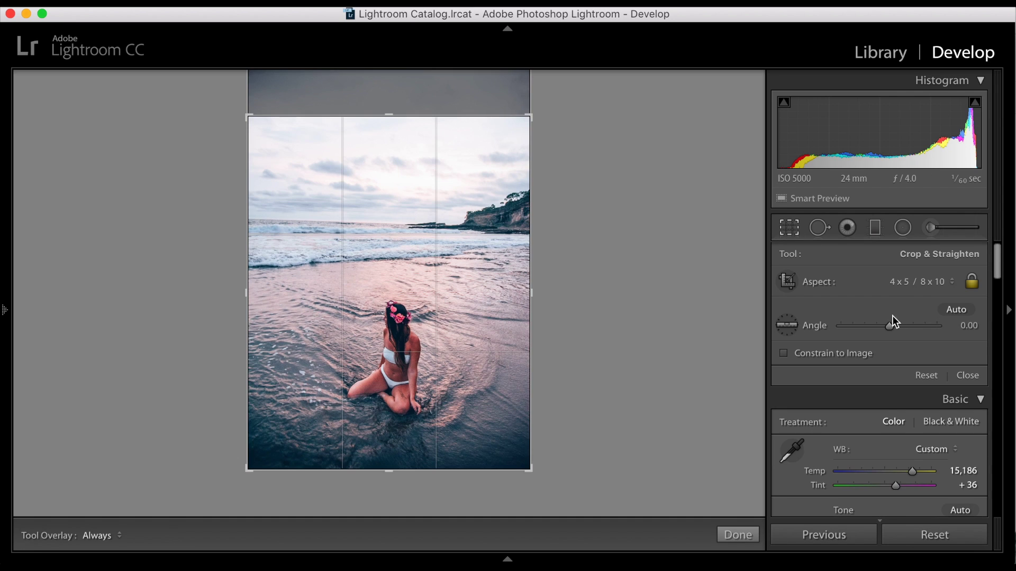
{"action": "left_click_drag", "start_coordinate": [889, 325], "coordinate": [887, 324]}
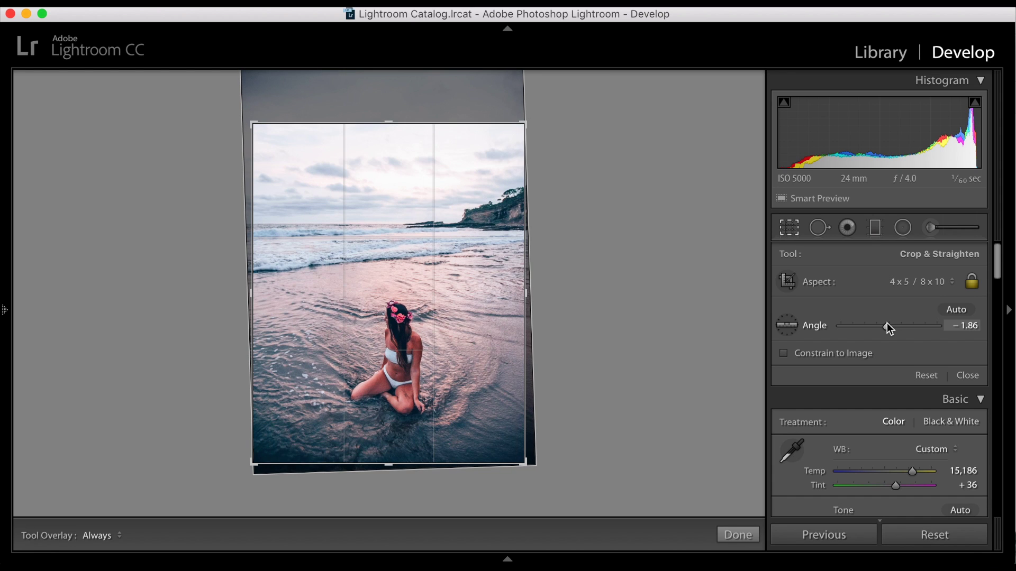
{"action": "left_click", "coordinate": [739, 535]}
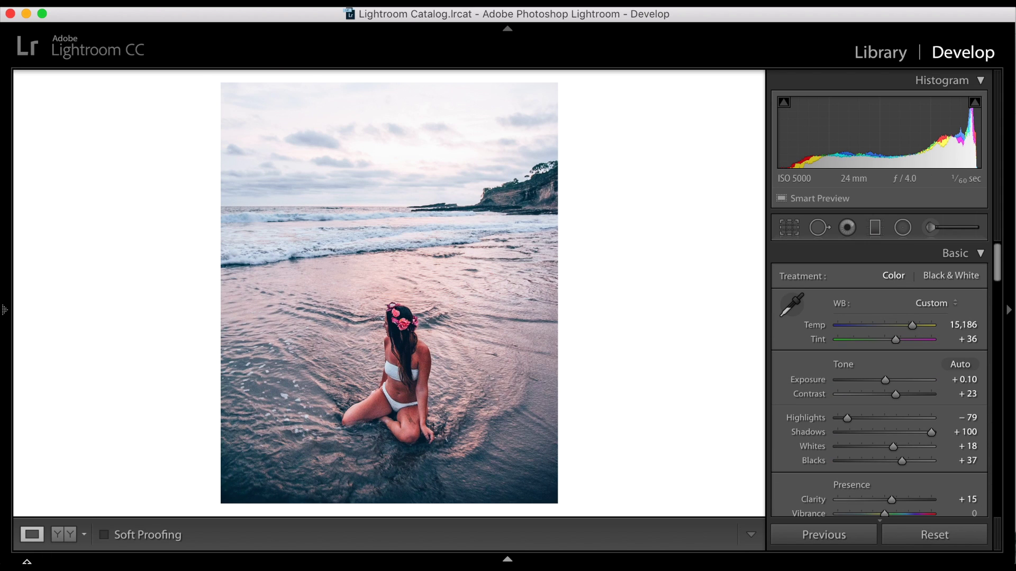
Step: Show Before/After side by side and paint an adjustment brush across the sky
{"action": "left_click", "coordinate": [68, 536]}
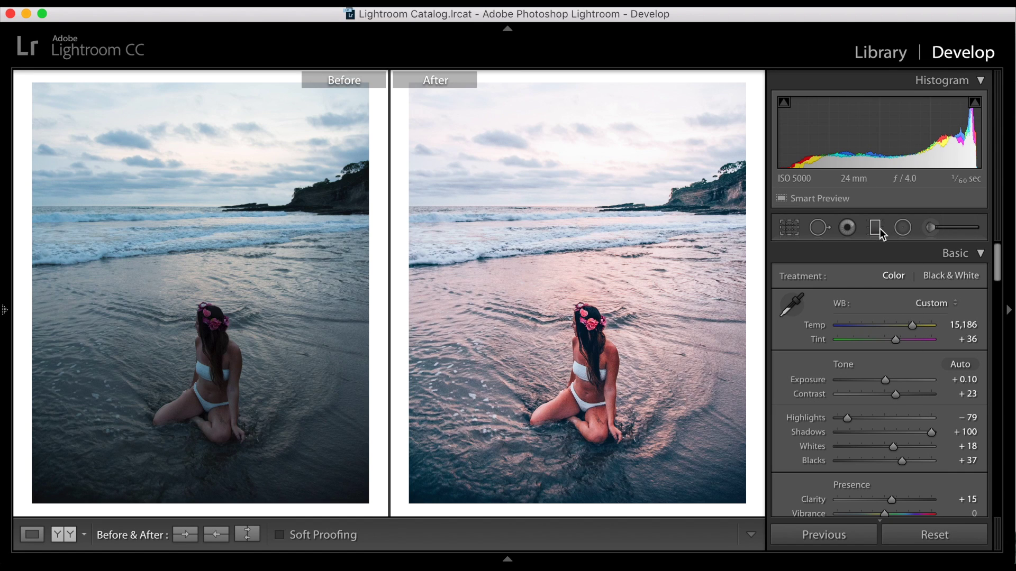
{"action": "left_click", "coordinate": [948, 230]}
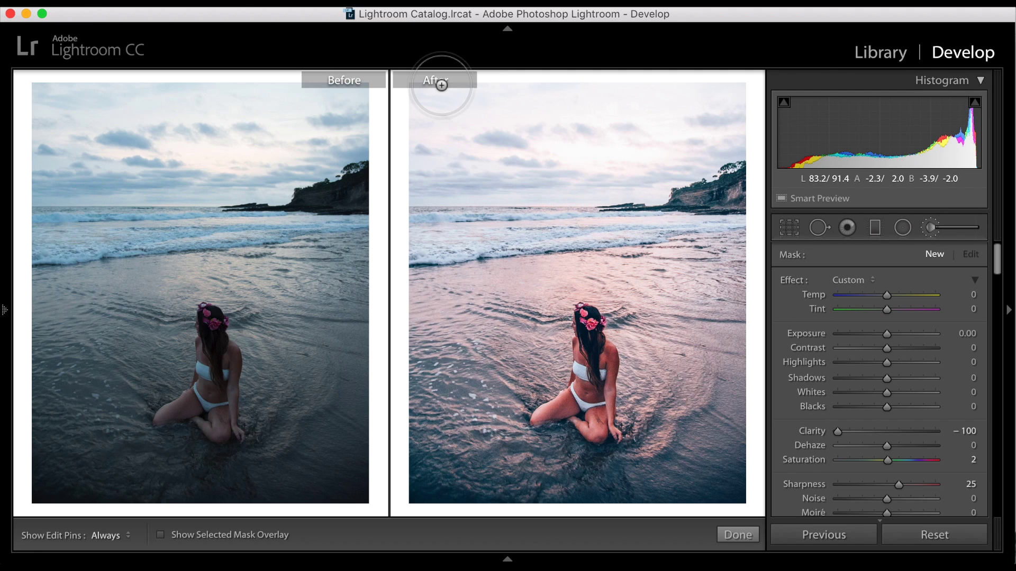
{"action": "key", "text": "h"}
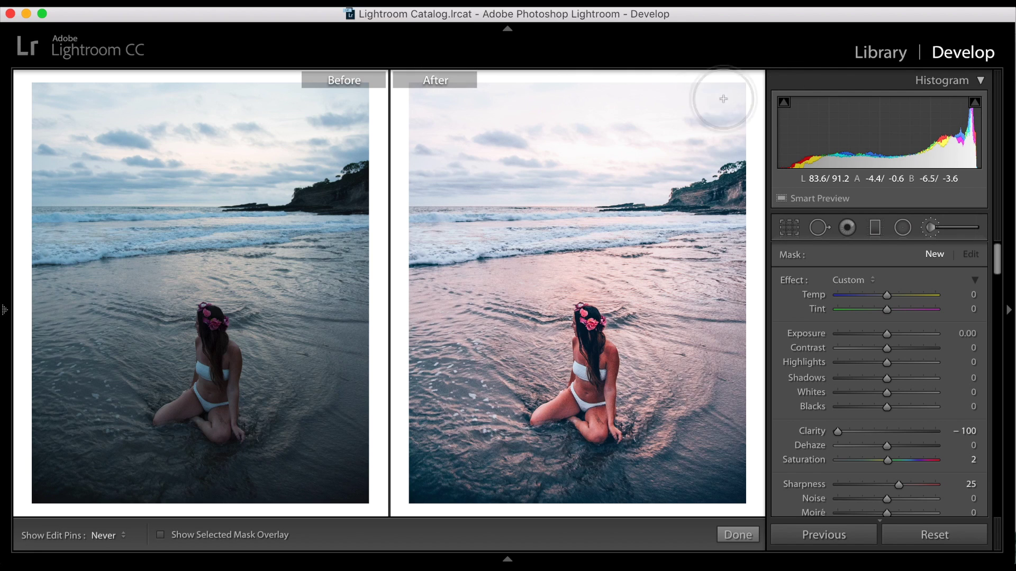
{"action": "left_click_drag", "start_coordinate": [720, 100], "coordinate": [424, 100]}
{"action": "key", "text": "h"}
Step: Darken the brush exposure, tweak clarity and sharpness, and extend it over the left sky
{"action": "left_click_drag", "start_coordinate": [886, 333], "coordinate": [871, 334]}
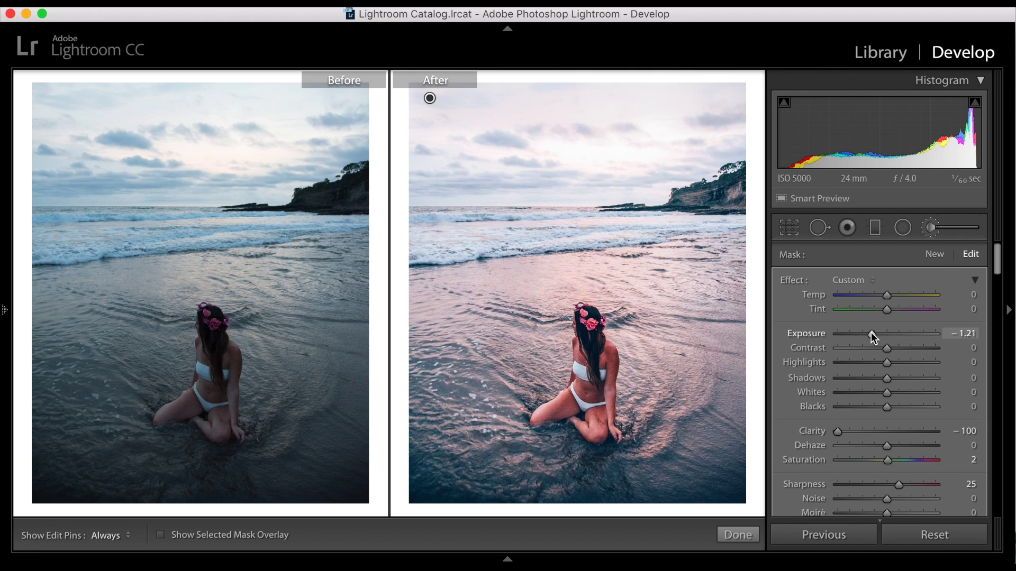
{"action": "left_click", "coordinate": [887, 431]}
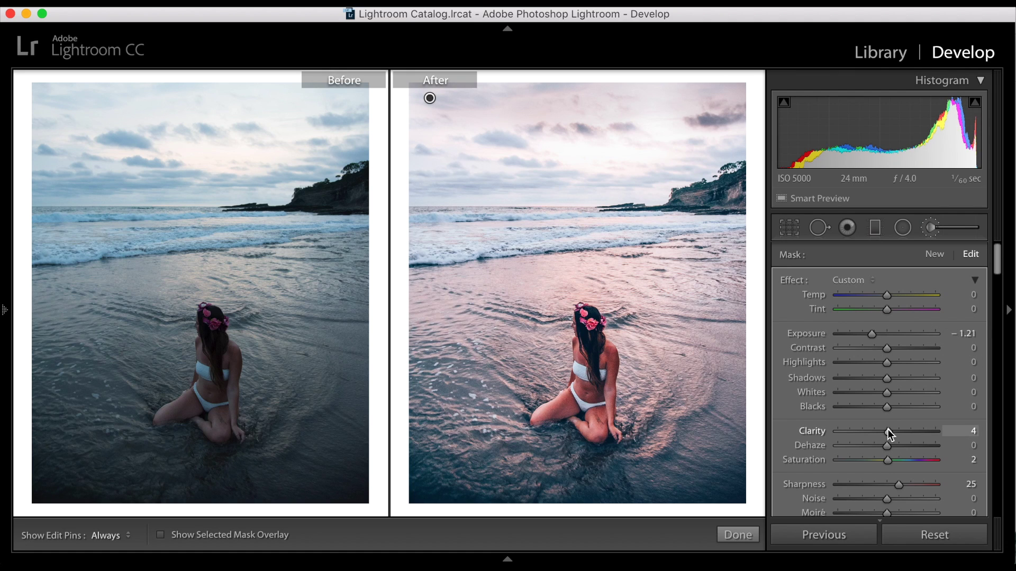
{"action": "left_click", "coordinate": [886, 484]}
{"action": "key", "text": "h"}
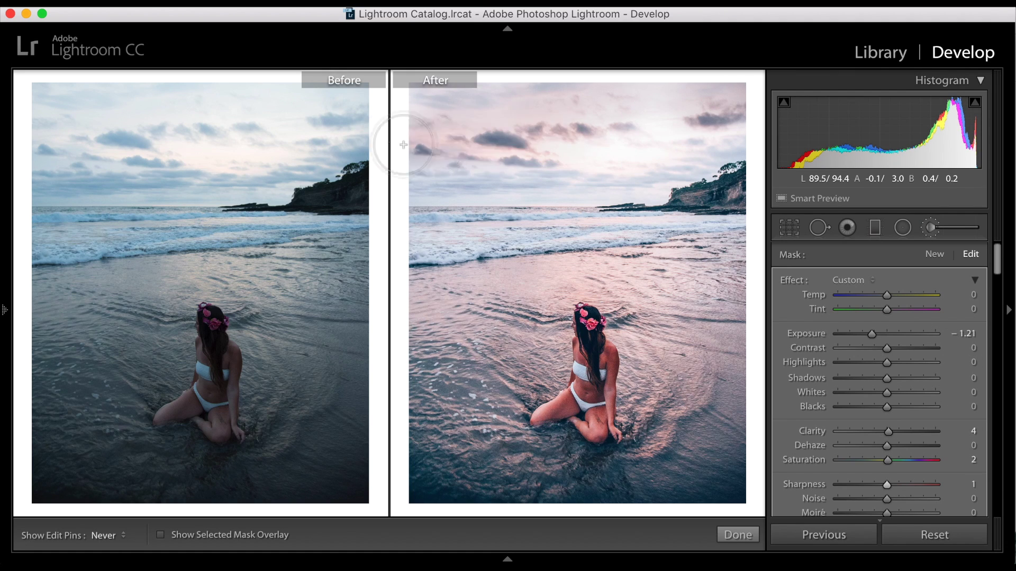
{"action": "mouse_move", "coordinate": [403, 144]}
{"action": "left_mouse_down"}
{"action": "mouse_move", "coordinate": [438, 143]}
{"action": "mouse_move", "coordinate": [432, 165]}
{"action": "mouse_move", "coordinate": [472, 170]}
{"action": "mouse_move", "coordinate": [416, 173]}
{"action": "mouse_move", "coordinate": [649, 173]}
{"action": "mouse_move", "coordinate": [563, 160]}
{"action": "mouse_move", "coordinate": [723, 127]}
{"action": "mouse_move", "coordinate": [653, 170]}
{"action": "mouse_move", "coordinate": [390, 169]}
{"action": "left_mouse_up"}
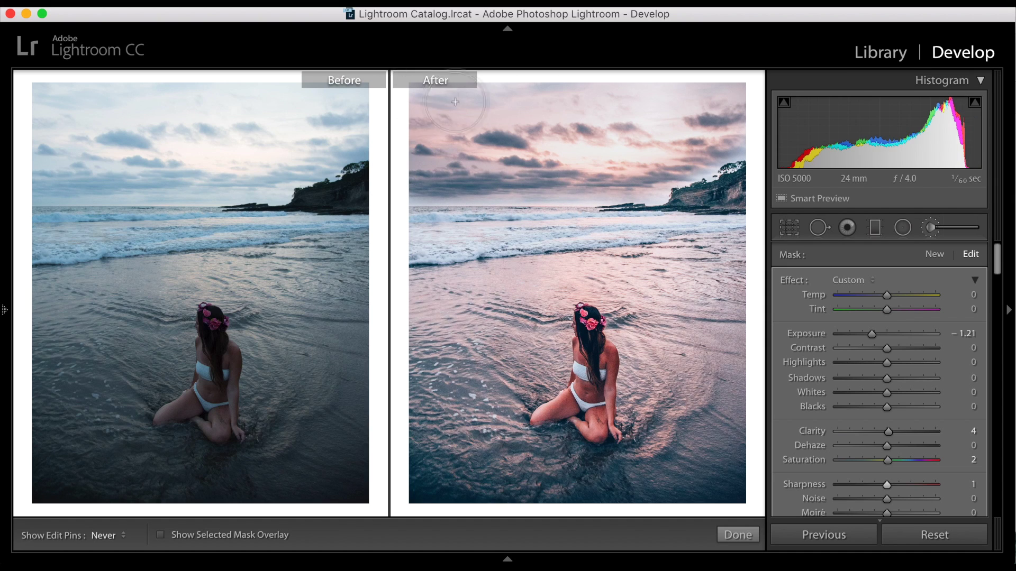
{"action": "key", "text": "h"}
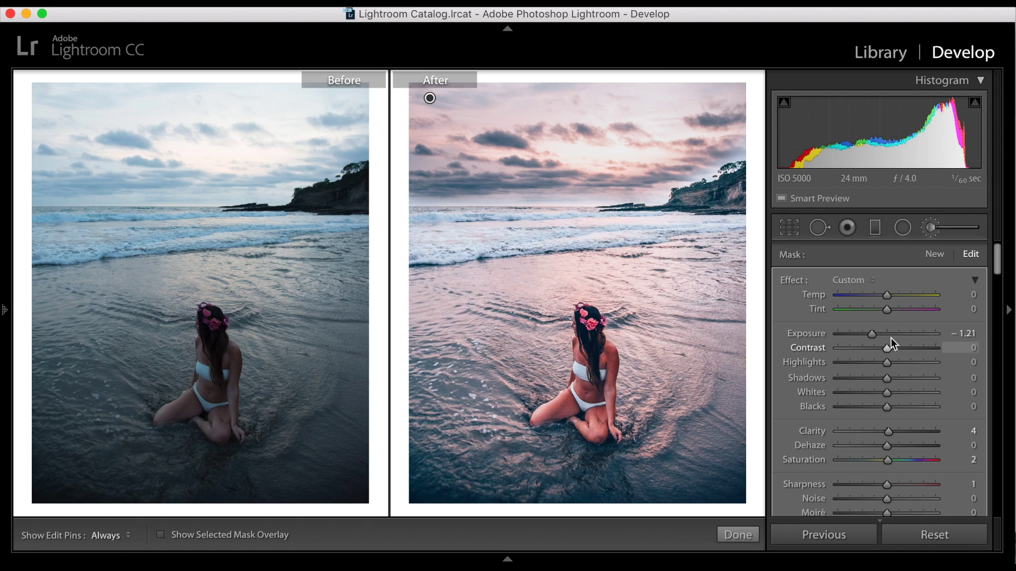
Step: Set the sky brush to Exposure -0.37, Temp 33, Tint 19 and Saturation 19
{"action": "left_click_drag", "start_coordinate": [886, 335], "coordinate": [882, 335]}
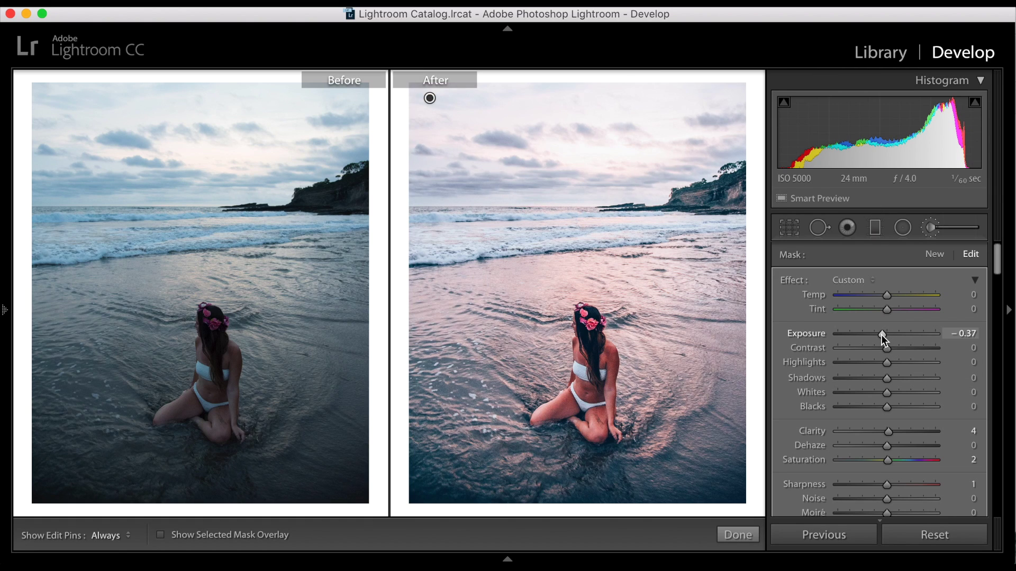
{"action": "mouse_move", "coordinate": [887, 296]}
{"action": "left_mouse_down"}
{"action": "mouse_move", "coordinate": [903, 297]}
{"action": "mouse_move", "coordinate": [894, 311]}
{"action": "left_mouse_up"}
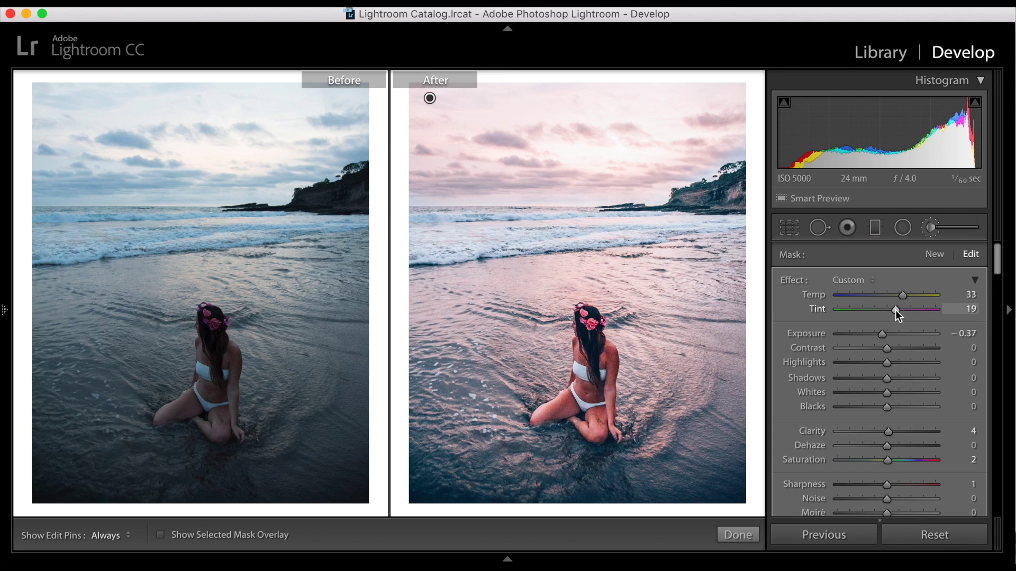
{"action": "scroll", "coordinate": [865, 383], "scroll_direction": "down", "scroll_amount": 5}
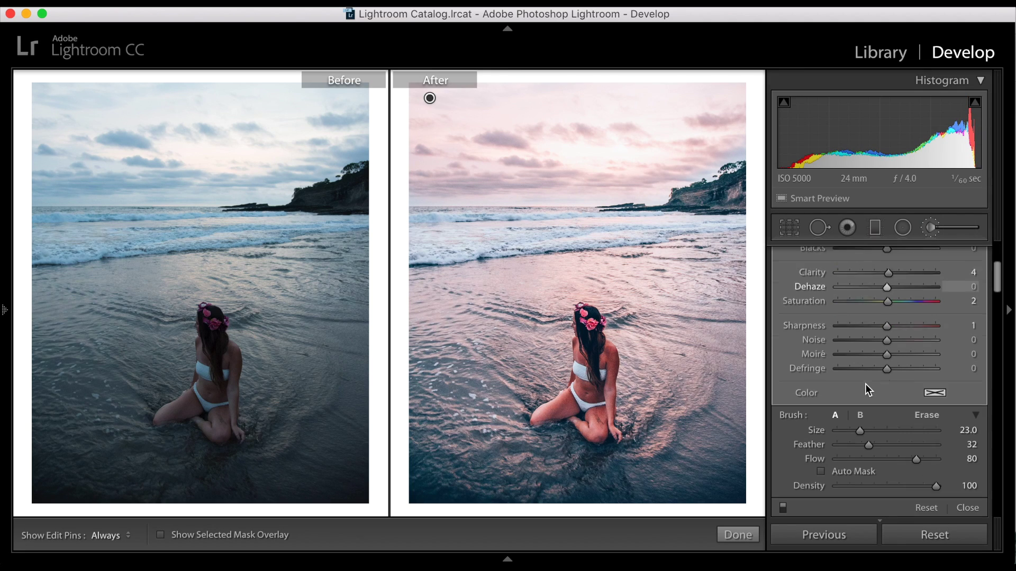
{"action": "mouse_move", "coordinate": [887, 291]}
{"action": "left_mouse_down"}
{"action": "mouse_move", "coordinate": [904, 292]}
{"action": "mouse_move", "coordinate": [895, 291]}
{"action": "left_mouse_up"}
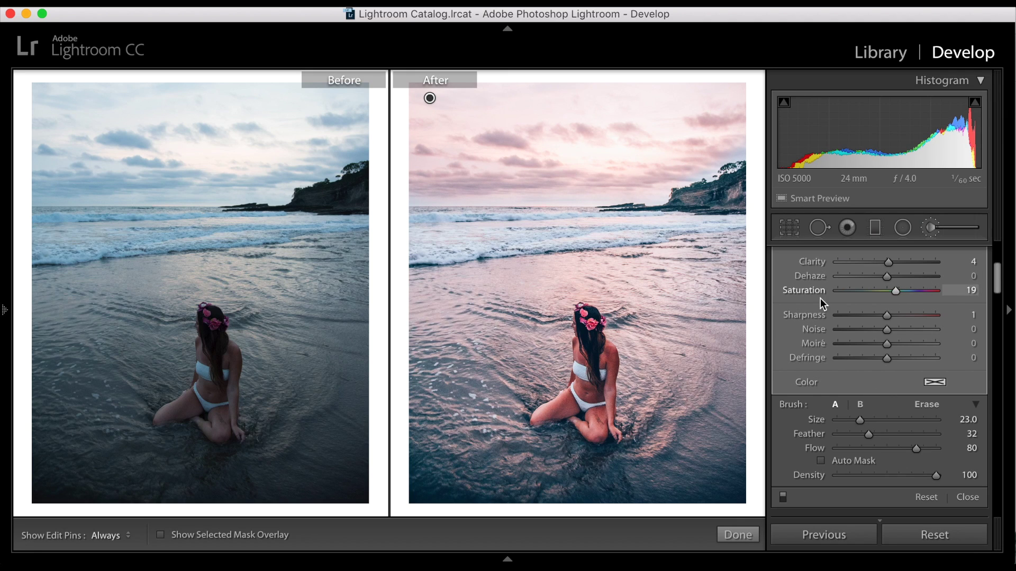
Step: Remove the sky brush adjustment and lay a graduated filter from the sky down
{"action": "right_click", "coordinate": [429, 97]}
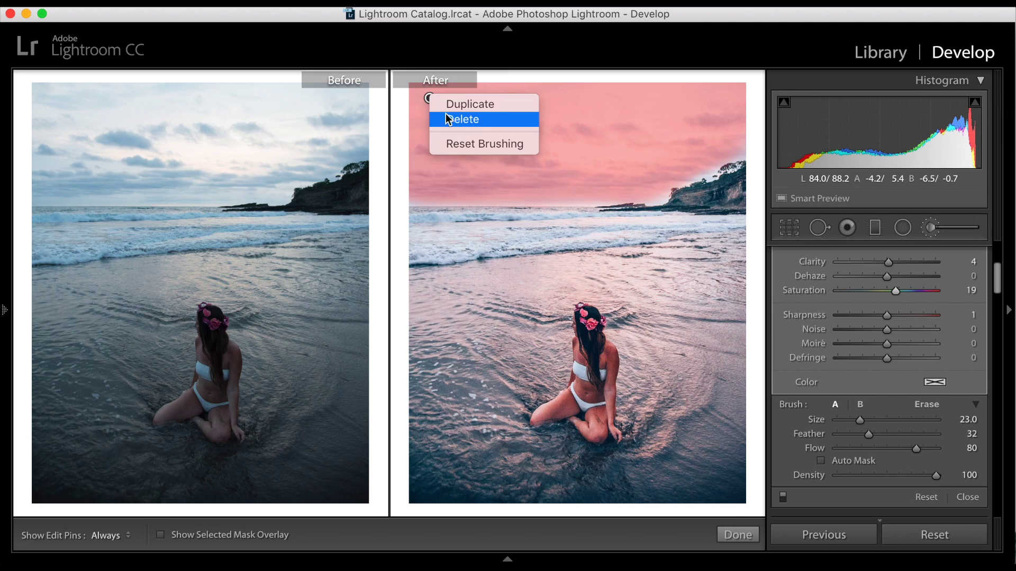
{"action": "key", "text": "Escape"}
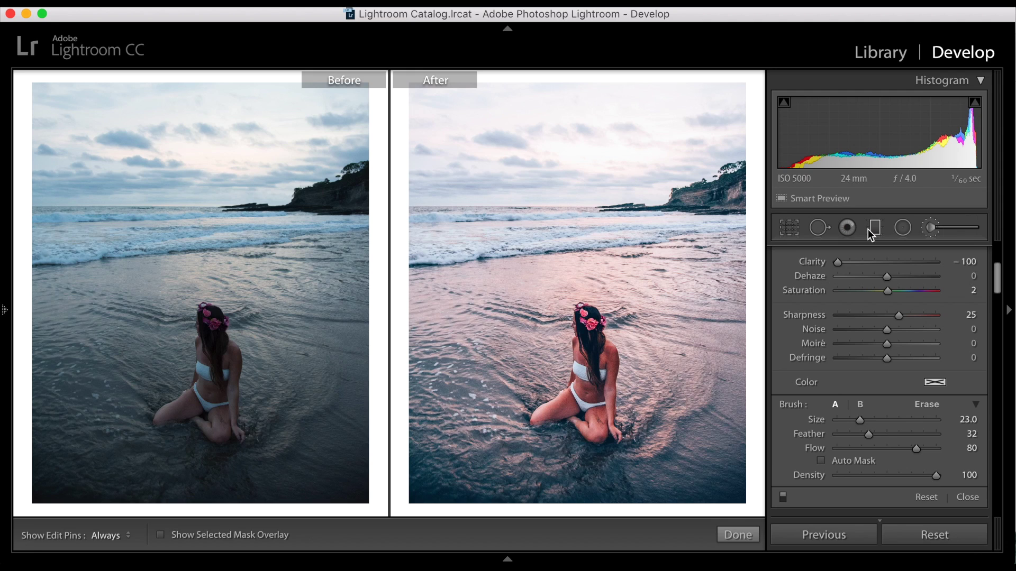
{"action": "left_click", "coordinate": [871, 230]}
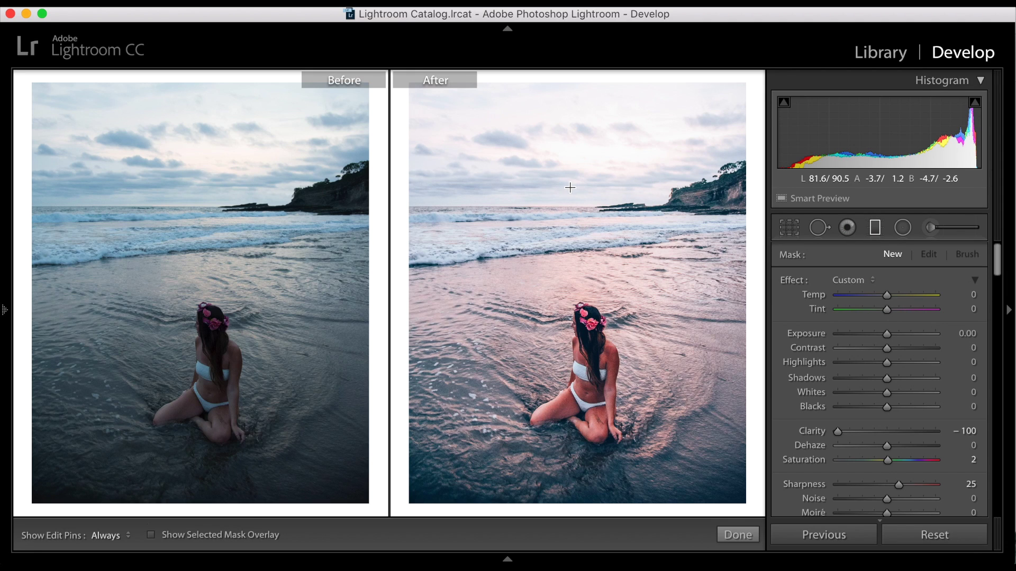
{"action": "mouse_move", "coordinate": [569, 190]}
{"action": "left_mouse_down"}
{"action": "mouse_move", "coordinate": [569, 247]}
{"action": "mouse_move", "coordinate": [568, 207]}
{"action": "left_mouse_up"}
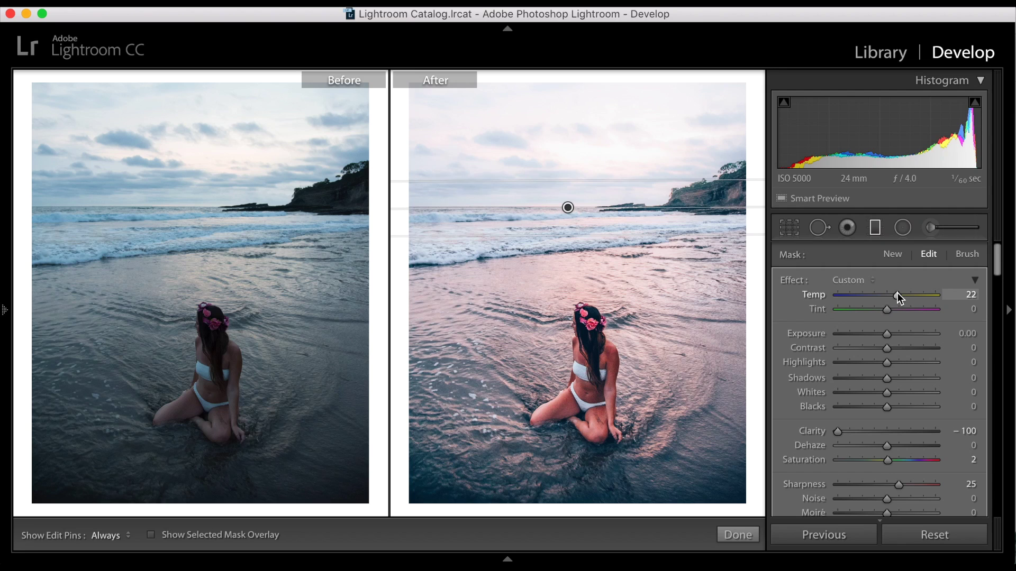
Step: Give the graduated filter Temp 44, Tint 25 and Saturation 28
{"action": "mouse_move", "coordinate": [897, 294]}
{"action": "left_mouse_down"}
{"action": "mouse_move", "coordinate": [909, 297]}
{"action": "mouse_move", "coordinate": [898, 307]}
{"action": "left_mouse_up"}
{"action": "left_click", "coordinate": [905, 309]}
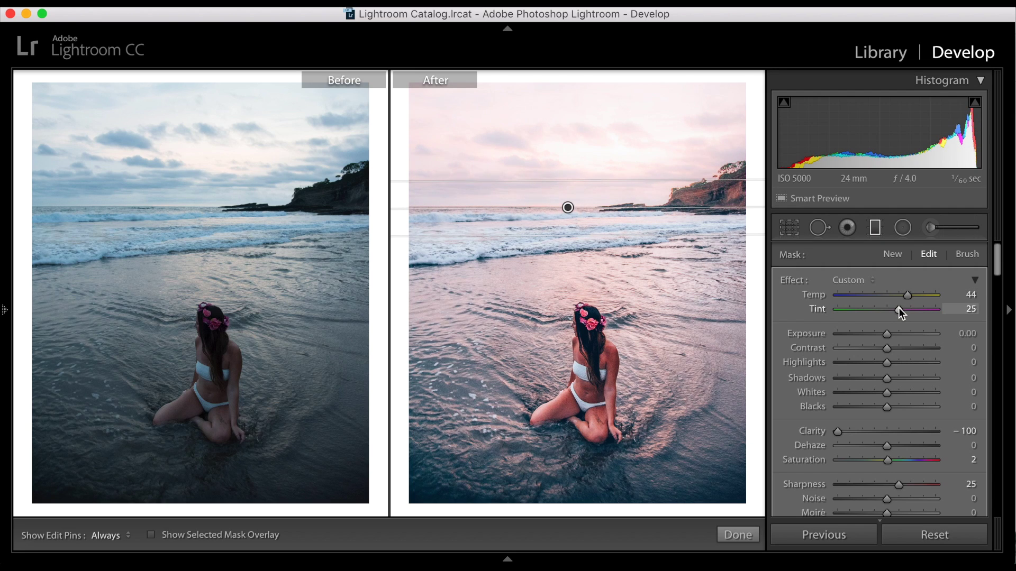
{"action": "scroll", "coordinate": [893, 339], "scroll_direction": "down", "scroll_amount": 4}
{"action": "left_click_drag", "start_coordinate": [902, 355], "coordinate": [899, 354]}
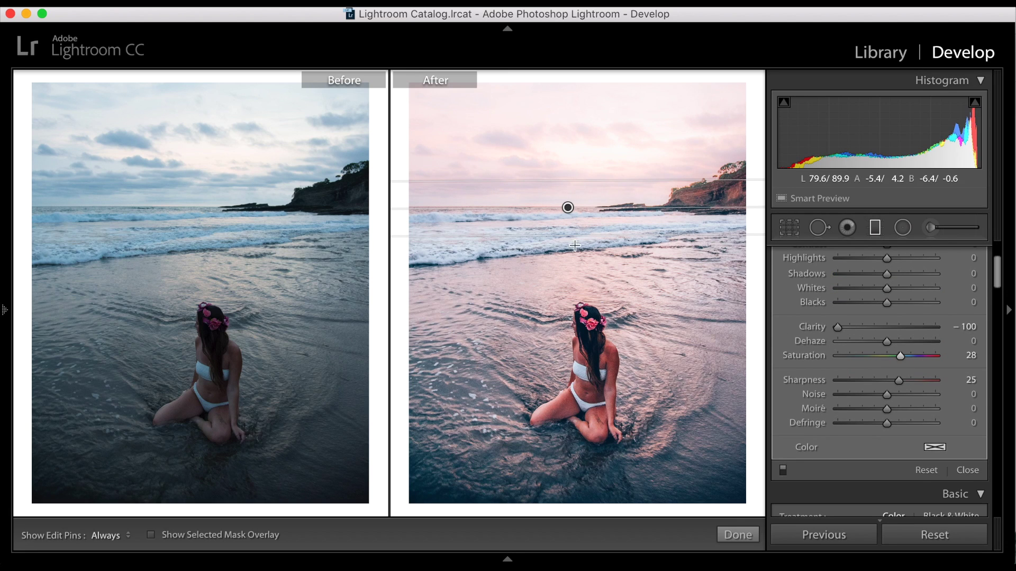
Step: Warm the global white balance to Temp 17,730, adjusting Tint along the way
{"action": "scroll", "coordinate": [862, 365], "scroll_direction": "down", "scroll_amount": 8}
{"action": "scroll", "coordinate": [862, 363], "scroll_direction": "down", "scroll_amount": 2}
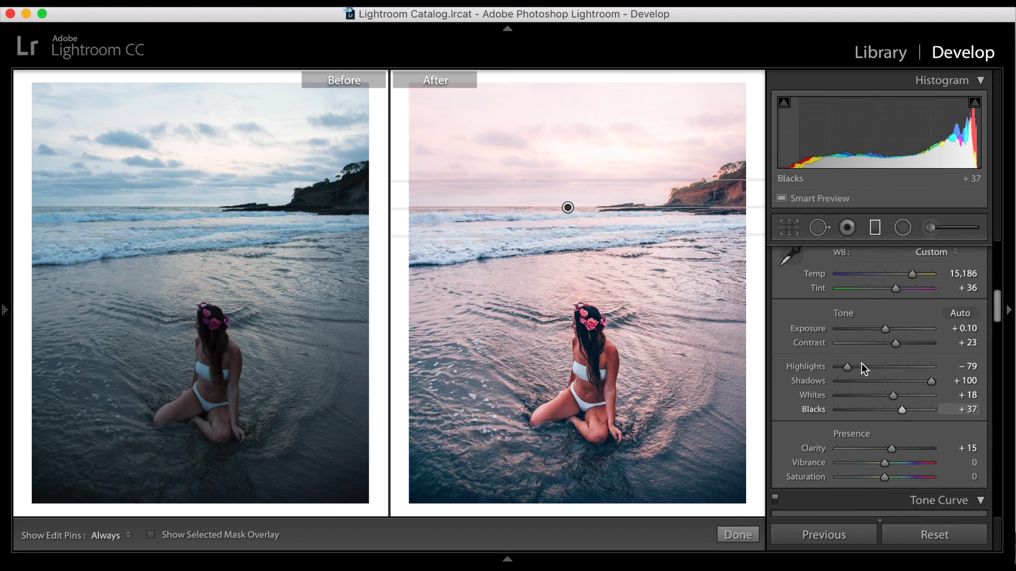
{"action": "scroll", "coordinate": [861, 363], "scroll_direction": "up", "scroll_amount": 1}
{"action": "left_click", "coordinate": [917, 300]}
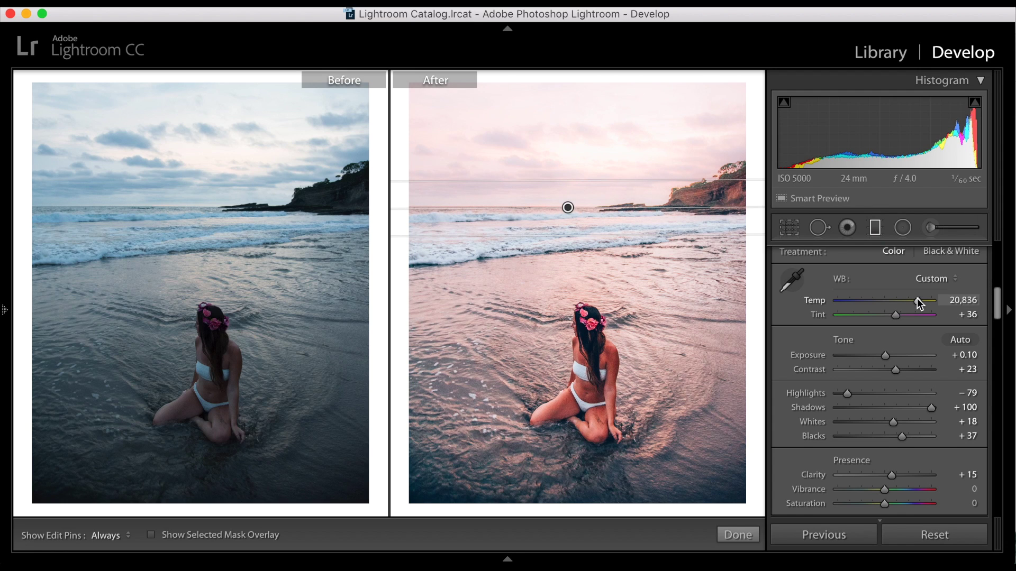
{"action": "left_click", "coordinate": [899, 314]}
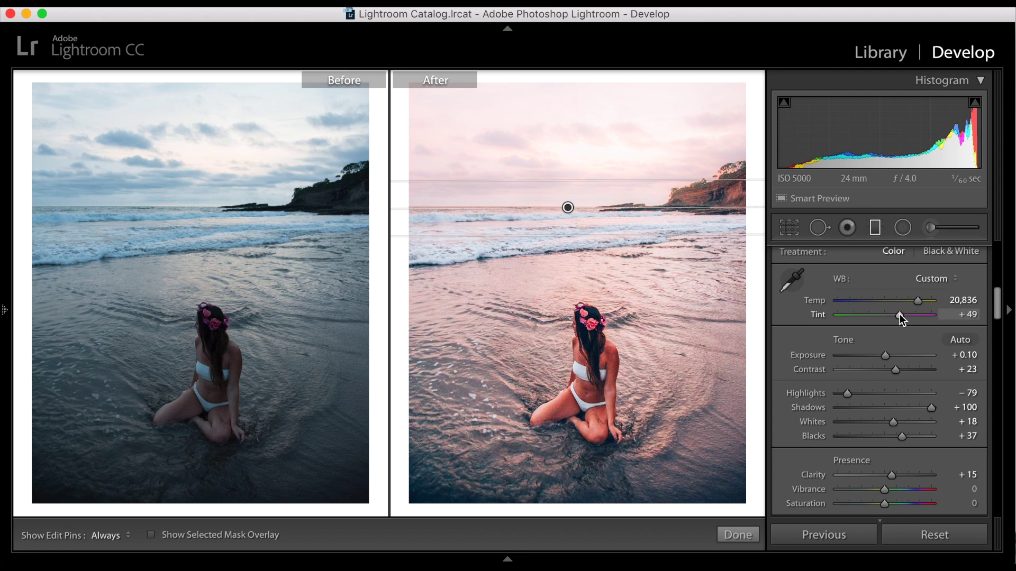
{"action": "left_click_drag", "start_coordinate": [900, 315], "coordinate": [898, 313]}
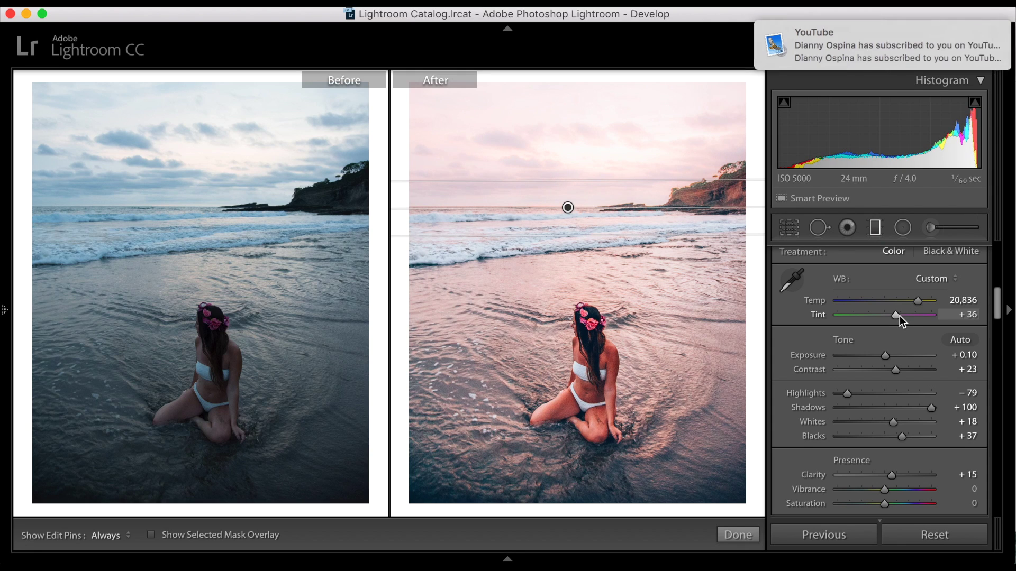
{"action": "mouse_move", "coordinate": [866, 37]}
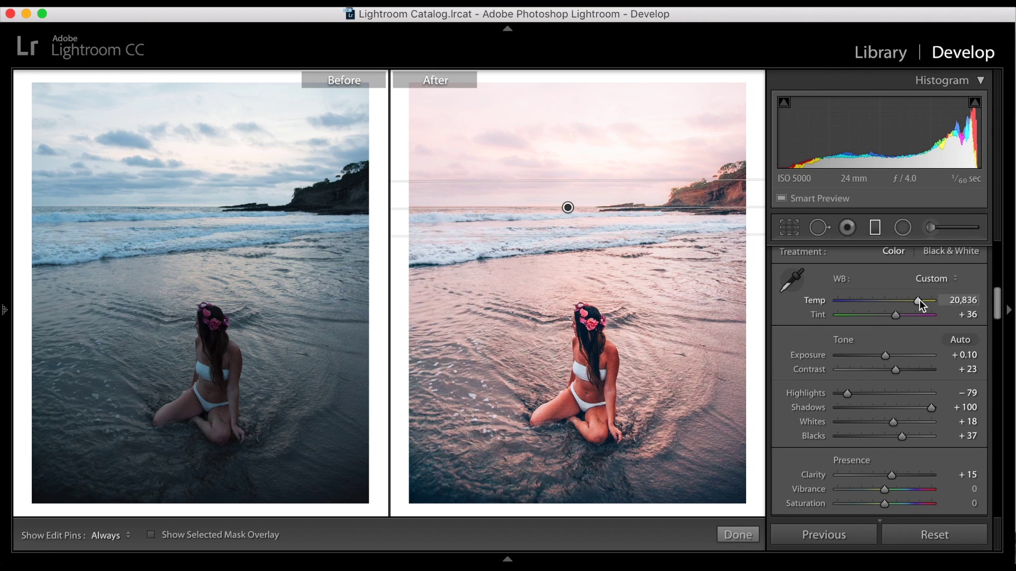
{"action": "left_click_drag", "start_coordinate": [917, 299], "coordinate": [916, 301]}
Step: Set Highlights to -74 and Shadows to +100
{"action": "scroll", "coordinate": [929, 474], "scroll_direction": "down", "scroll_amount": 1}
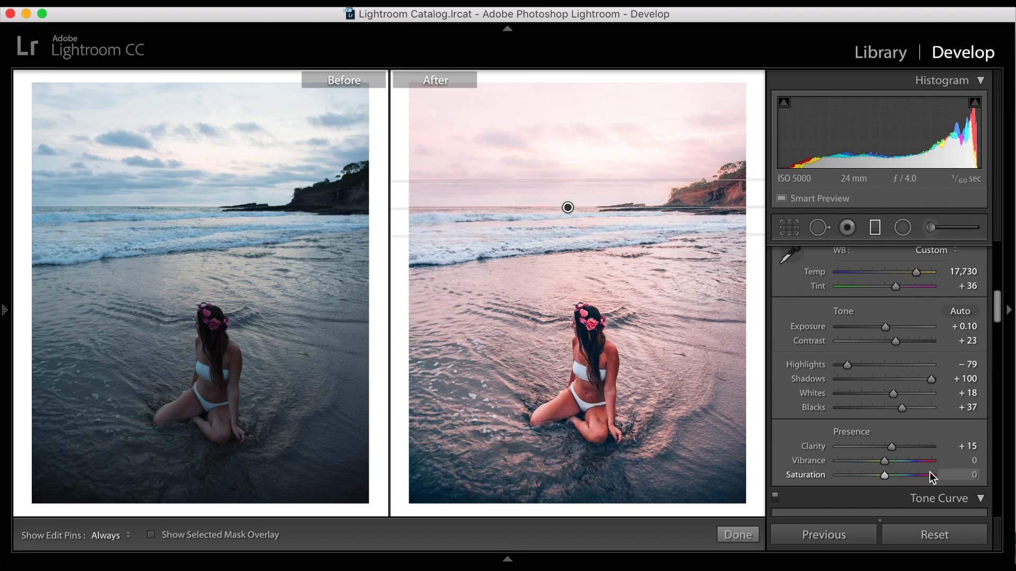
{"action": "left_click", "coordinate": [885, 365]}
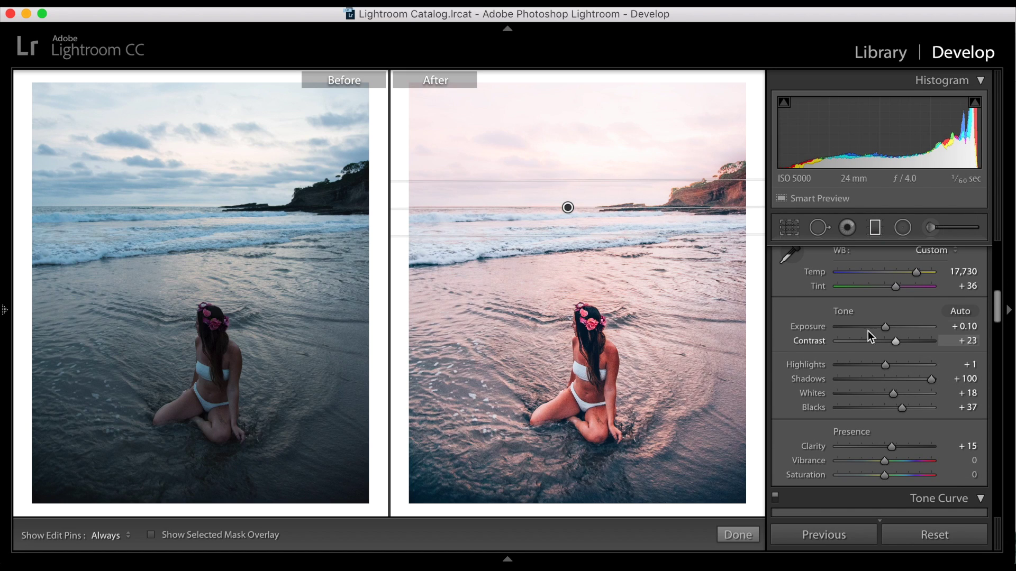
{"action": "left_click", "coordinate": [850, 365]}
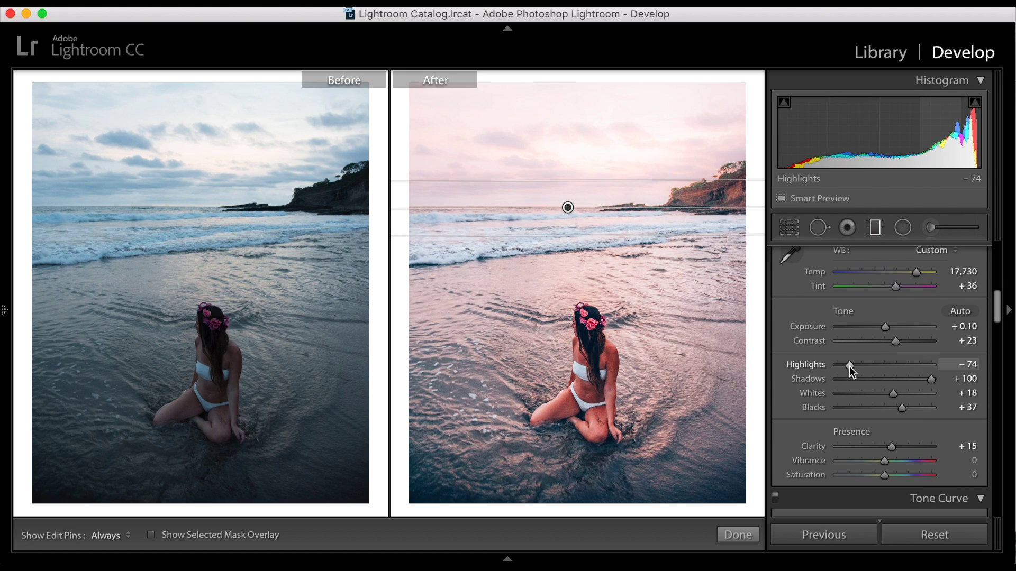
{"action": "left_click", "coordinate": [894, 379]}
{"action": "left_click_drag", "start_coordinate": [894, 379], "coordinate": [931, 382]}
Step: Reset the graduated filter's Clarity and Sharpness to 0, keeping Saturation at 28
{"action": "scroll", "coordinate": [908, 331], "scroll_direction": "up", "scroll_amount": 5}
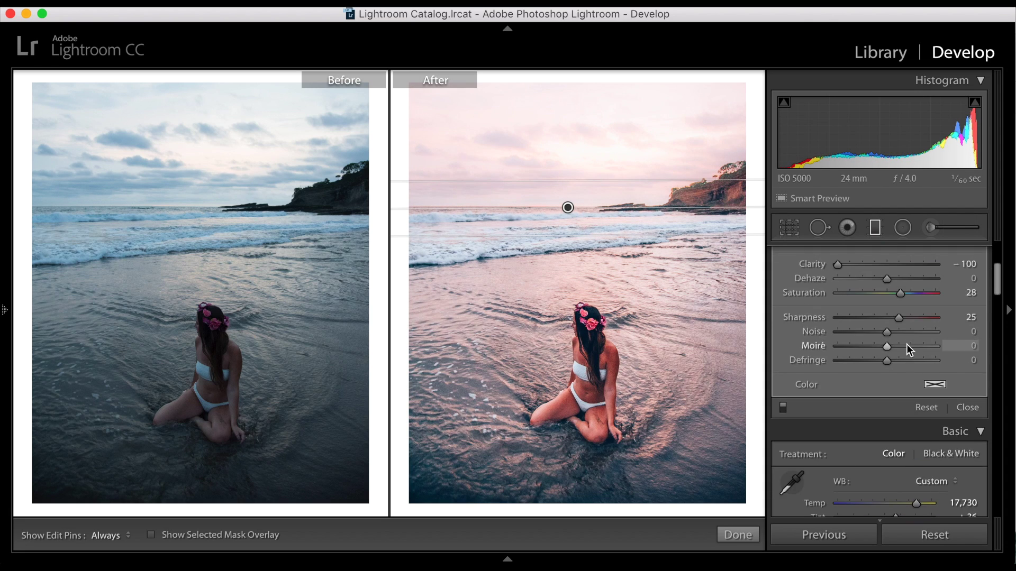
{"action": "scroll", "coordinate": [906, 344], "scroll_direction": "down", "scroll_amount": 2}
{"action": "scroll", "coordinate": [907, 344], "scroll_direction": "up", "scroll_amount": 5}
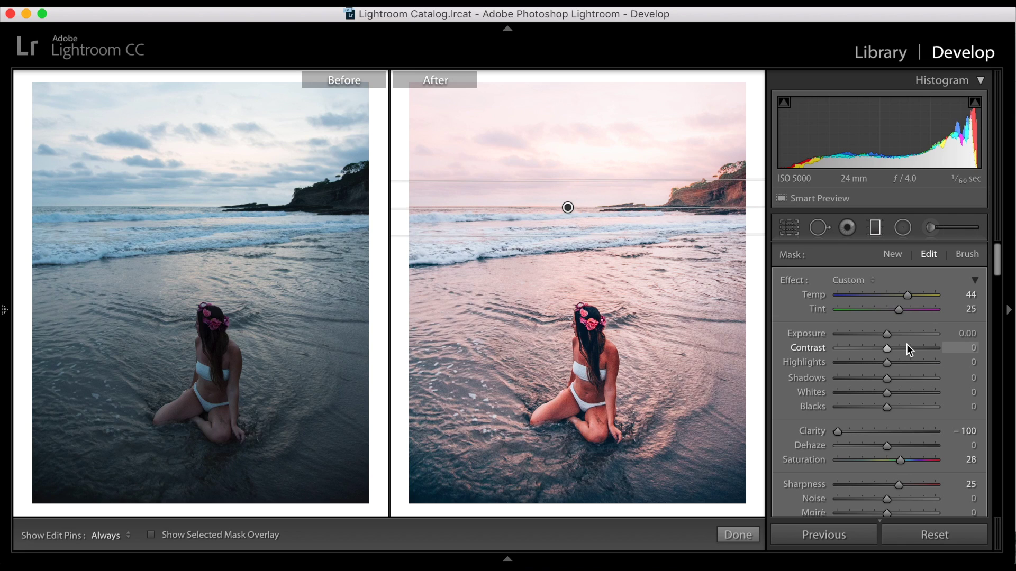
{"action": "scroll", "coordinate": [907, 344], "scroll_direction": "down", "scroll_amount": 2}
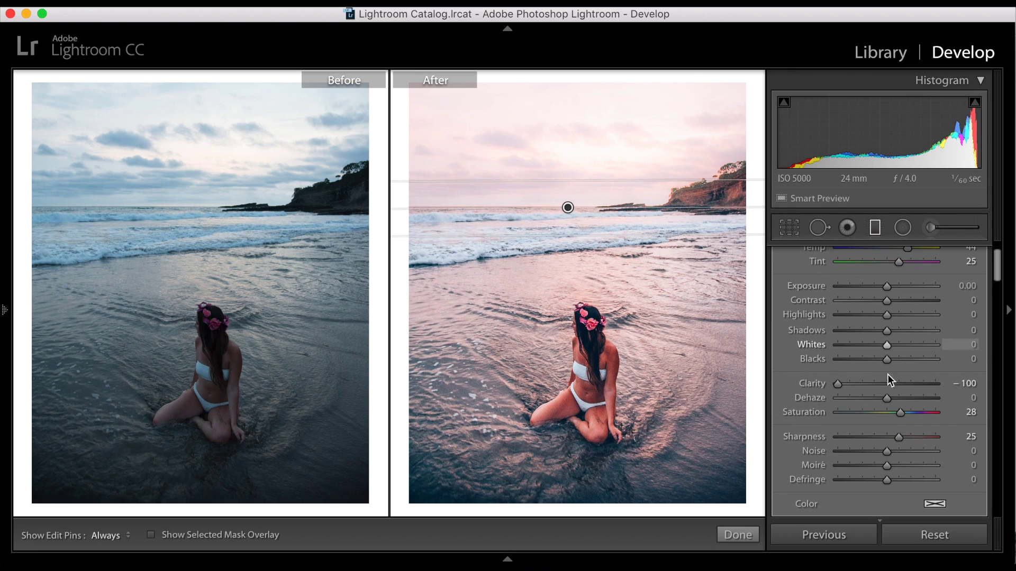
{"action": "left_click", "coordinate": [885, 384]}
{"action": "double_click", "coordinate": [885, 383]}
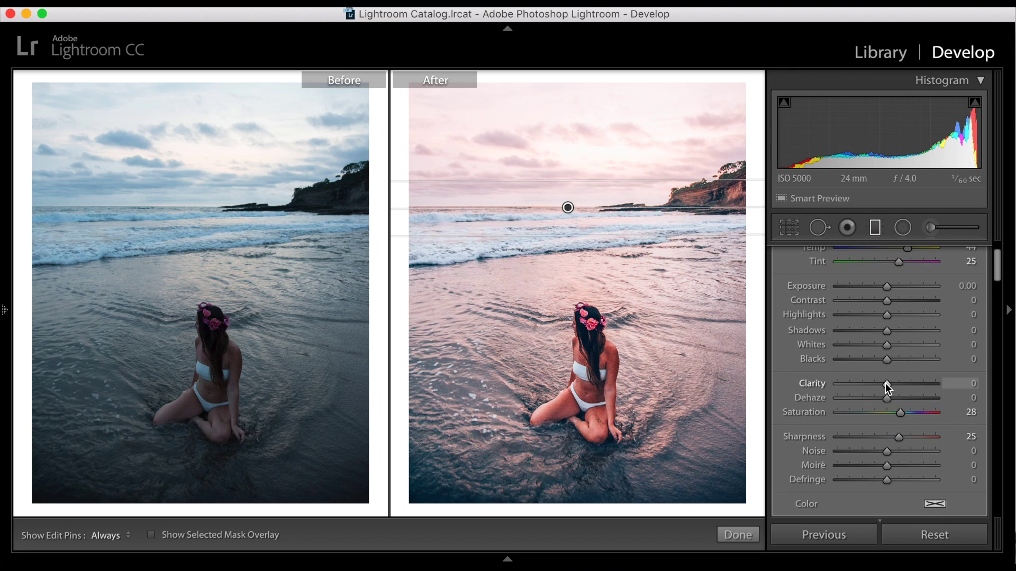
{"action": "double_click", "coordinate": [887, 437]}
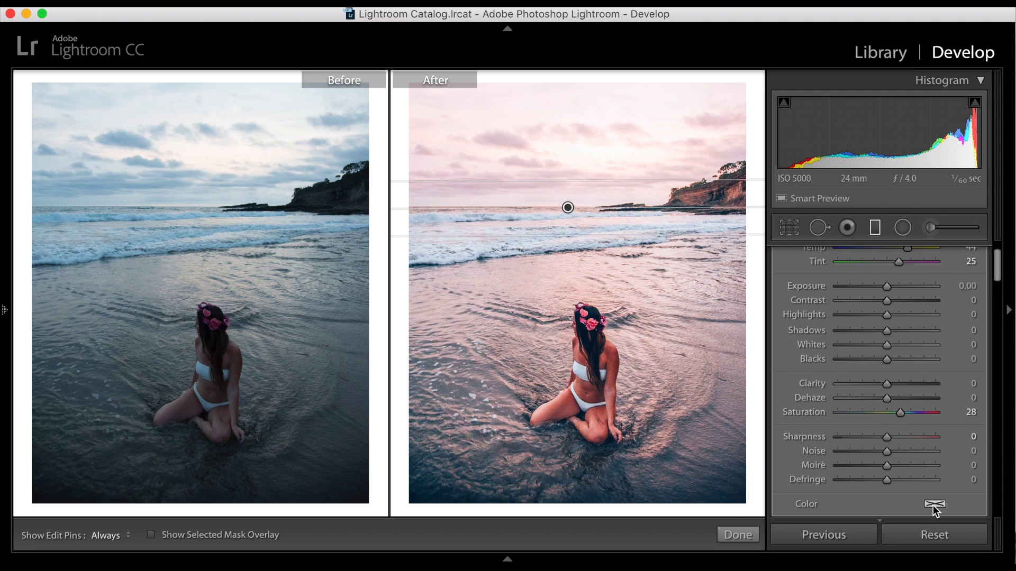
{"action": "scroll", "coordinate": [932, 506], "scroll_direction": "down", "scroll_amount": 3}
Step: Tint the graduated sky filter a pale peach colour at H 25, S 27
{"action": "left_click", "coordinate": [935, 410]}
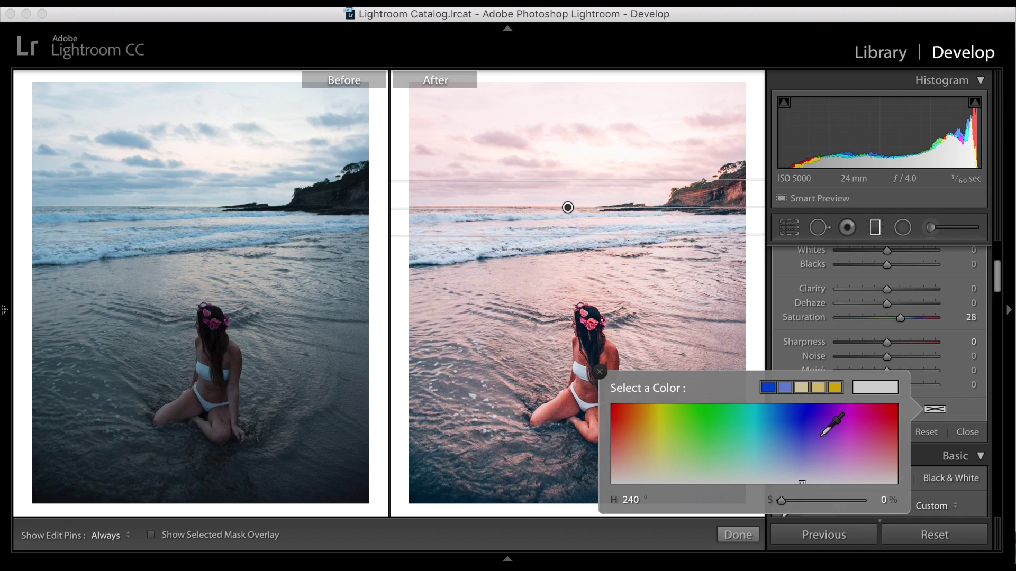
{"action": "left_click", "coordinate": [613, 453]}
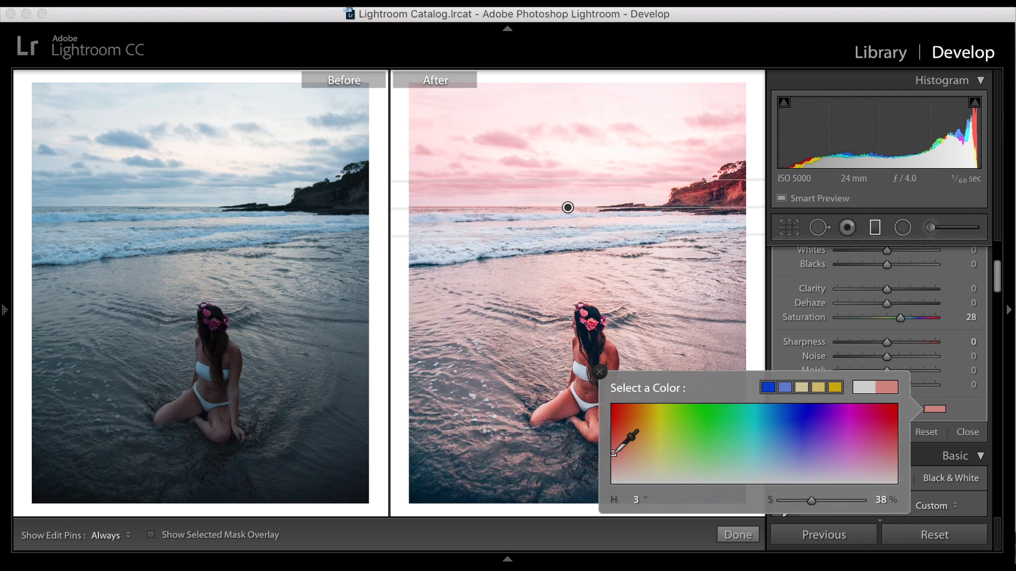
{"action": "mouse_move", "coordinate": [614, 453]}
{"action": "left_mouse_down"}
{"action": "mouse_move", "coordinate": [849, 451]}
{"action": "mouse_move", "coordinate": [895, 461]}
{"action": "mouse_move", "coordinate": [710, 423]}
{"action": "mouse_move", "coordinate": [651, 437]}
{"action": "mouse_move", "coordinate": [630, 463]}
{"action": "left_mouse_up"}
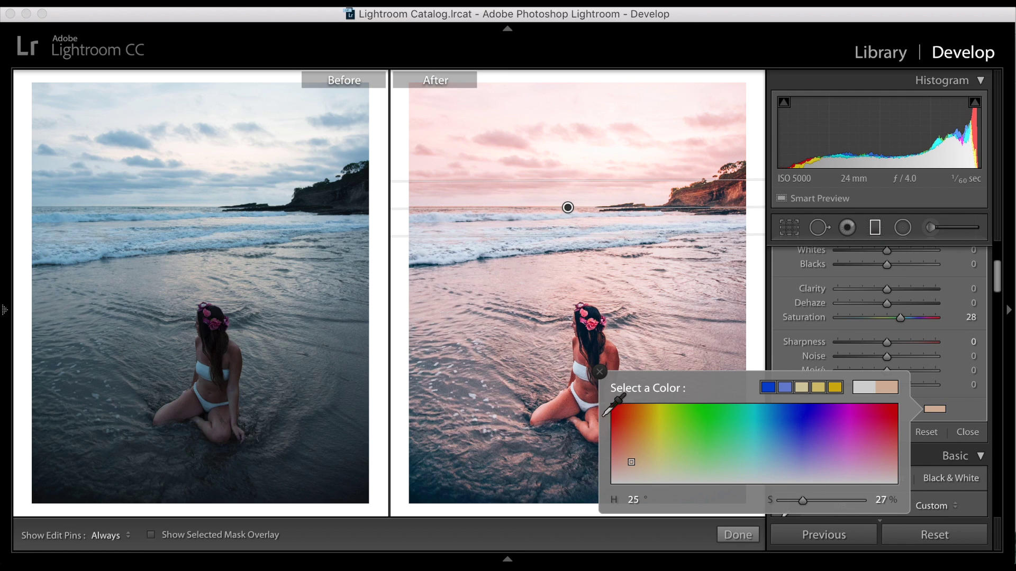
Step: Set Temp to 16,775 and Exposure to +0.05, and extend the sky gradient lower over the waves
{"action": "left_click", "coordinate": [600, 372]}
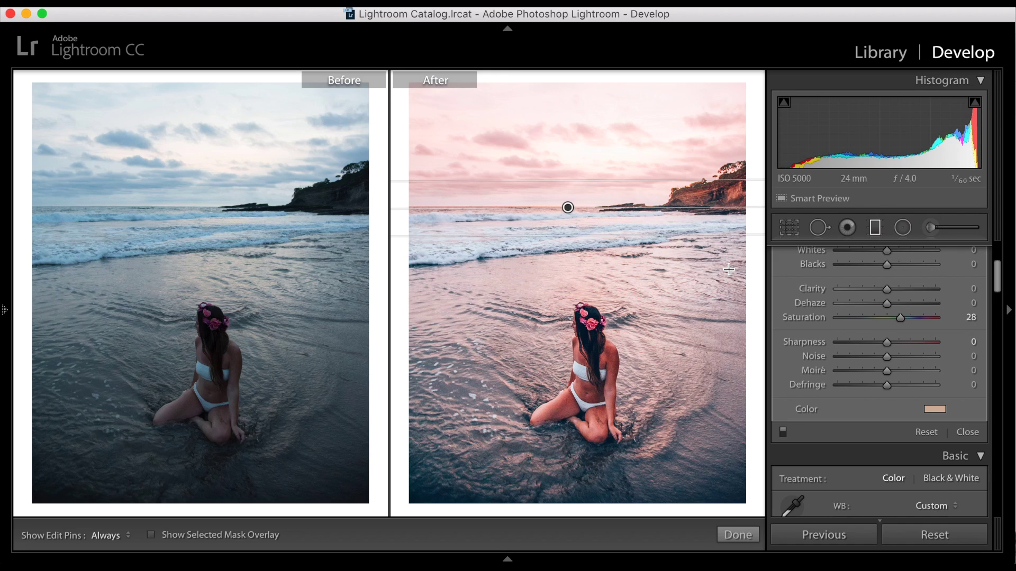
{"action": "scroll", "coordinate": [871, 353], "scroll_direction": "down", "scroll_amount": 5}
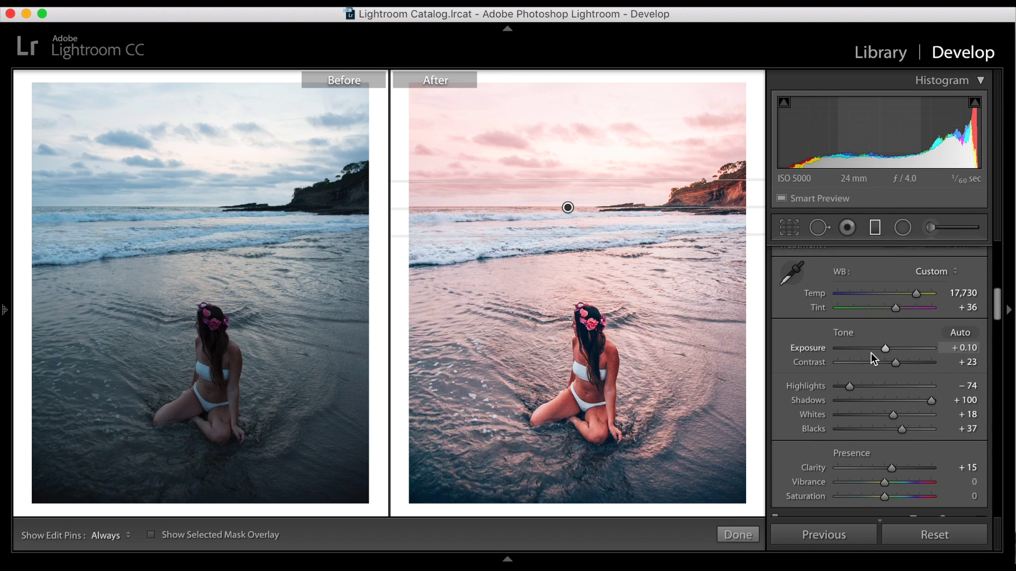
{"action": "left_click_drag", "start_coordinate": [919, 294], "coordinate": [917, 294]}
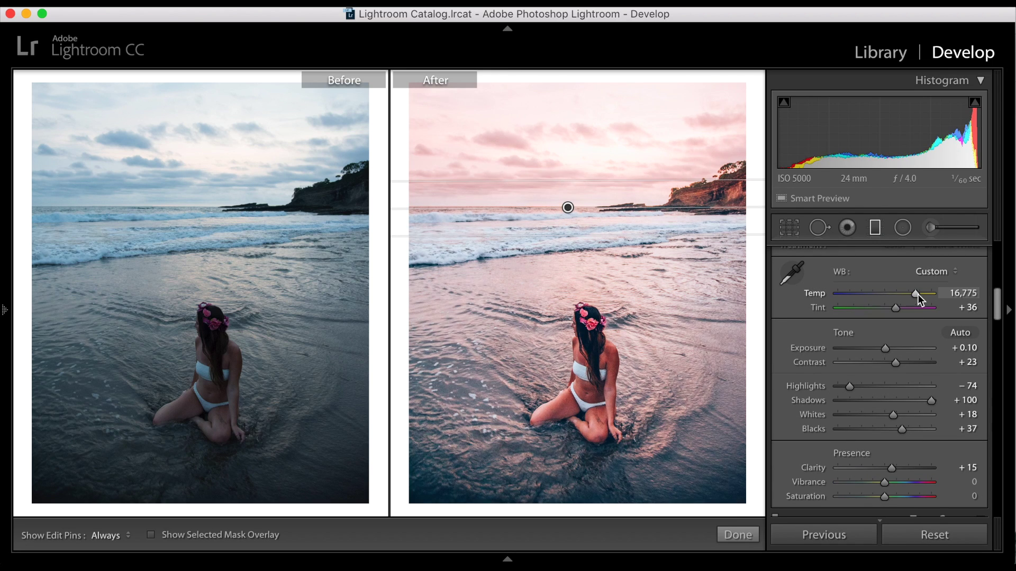
{"action": "left_click_drag", "start_coordinate": [885, 343], "coordinate": [885, 346]}
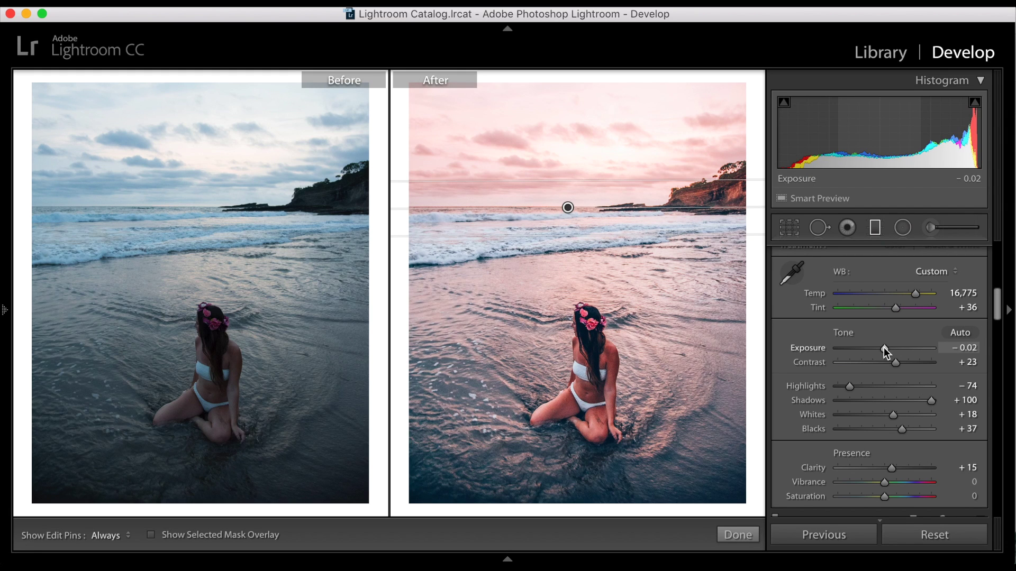
{"action": "left_click_drag", "start_coordinate": [883, 348], "coordinate": [884, 347]}
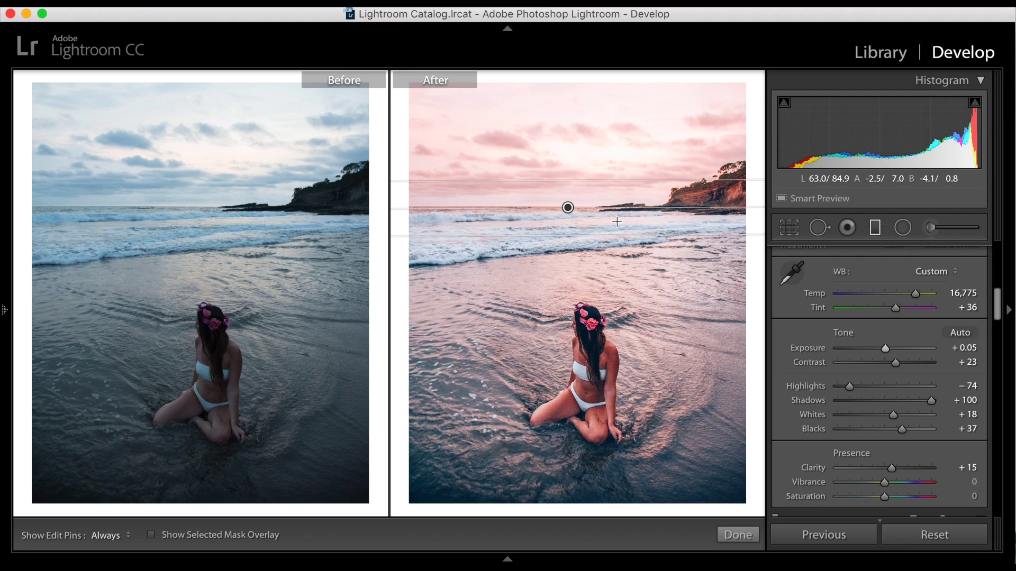
{"action": "mouse_move", "coordinate": [569, 252]}
{"action": "left_mouse_down"}
{"action": "mouse_move", "coordinate": [572, 336]}
{"action": "mouse_move", "coordinate": [568, 247]}
{"action": "left_mouse_up"}
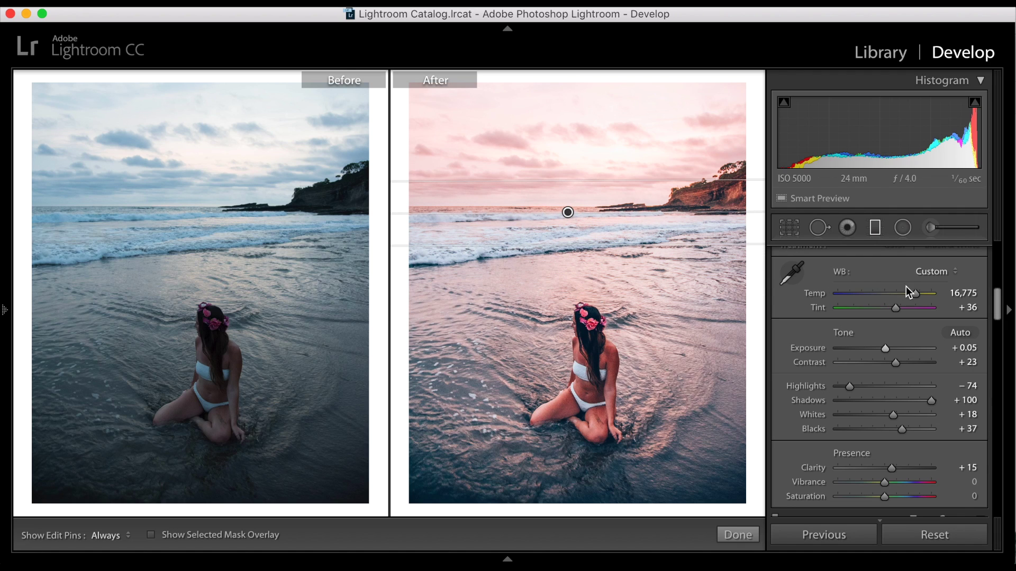
Step: Raise Temp to 26,423 and zoom in on the tattooed thigh with the Adjustment Brush
{"action": "left_click", "coordinate": [919, 293]}
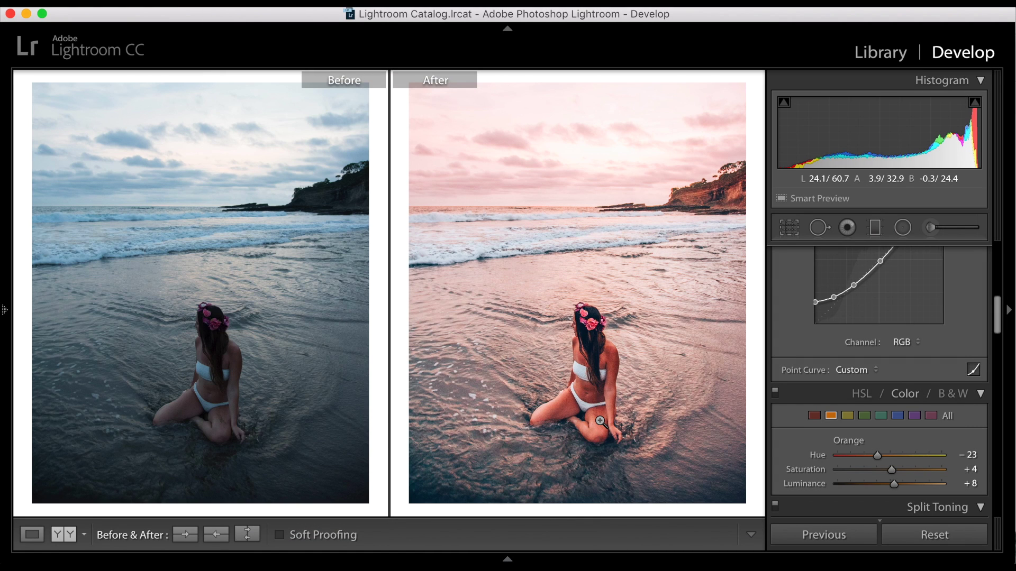
{"action": "left_click", "coordinate": [946, 227]}
{"action": "key", "text": "z"}
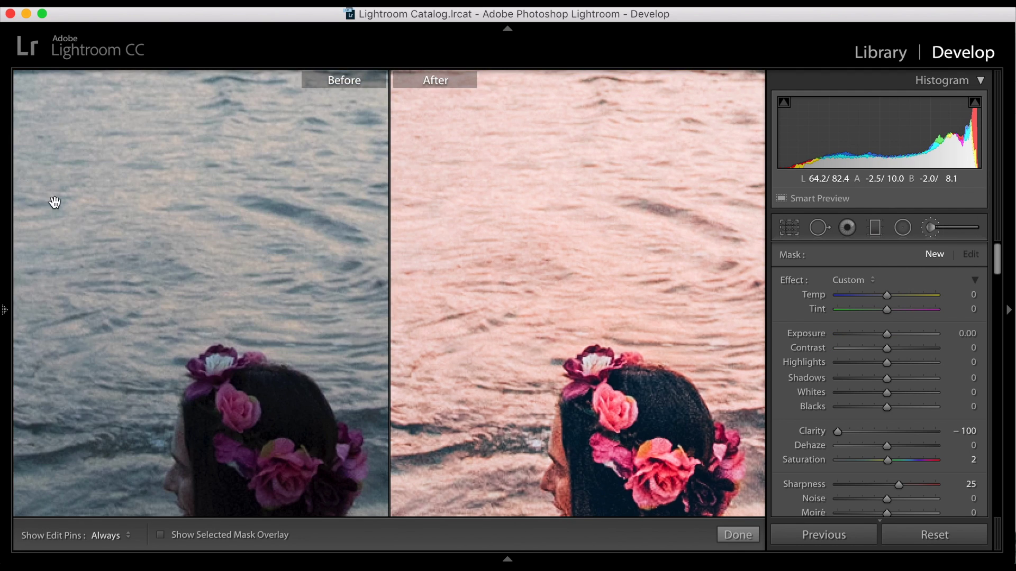
{"action": "scroll", "coordinate": [270, 216], "scroll_direction": "down", "scroll_amount": 12}
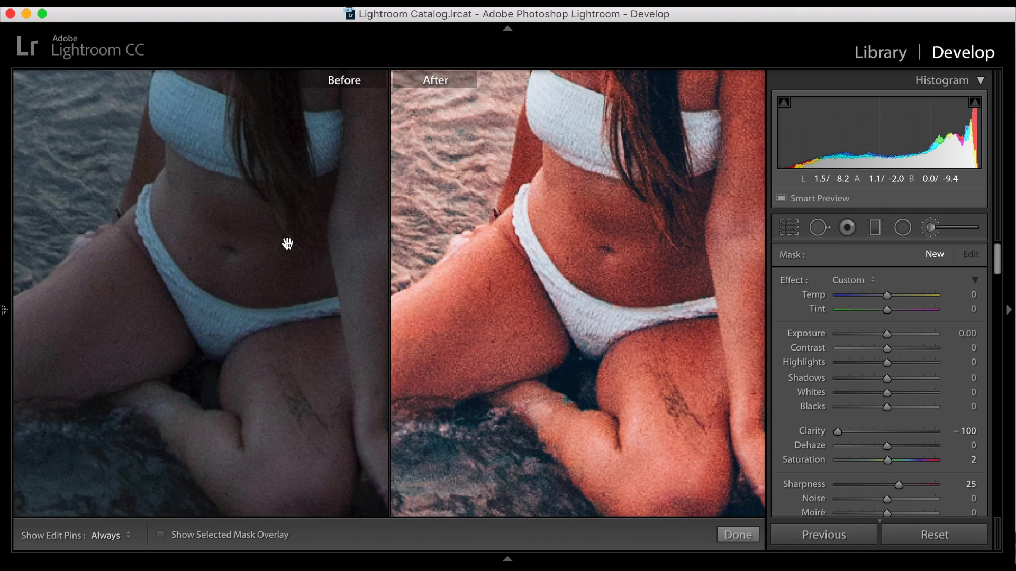
{"action": "left_click_drag", "start_coordinate": [286, 240], "coordinate": [204, 204]}
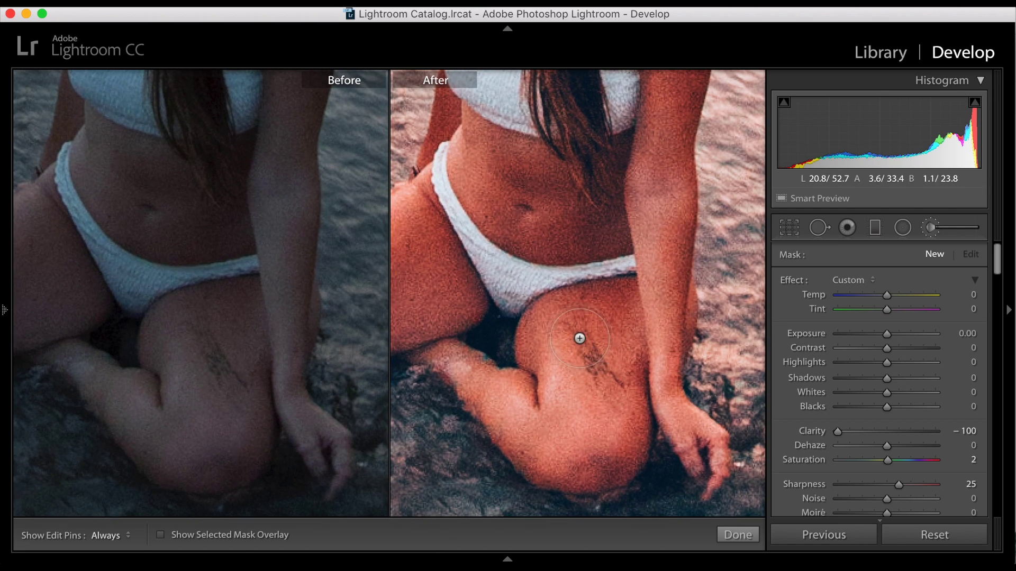
{"action": "left_click", "coordinate": [869, 281]}
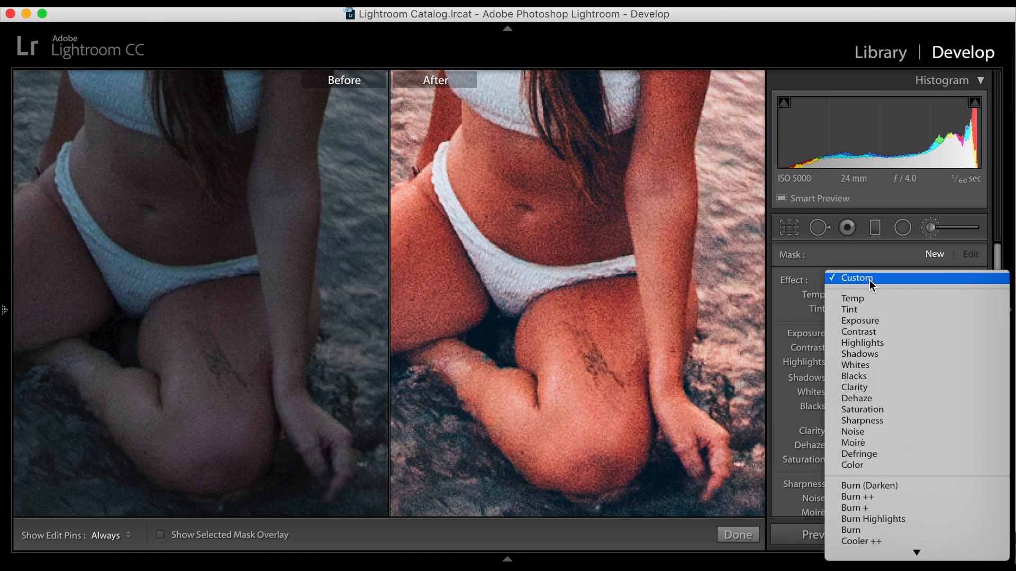
{"action": "left_click", "coordinate": [869, 280]}
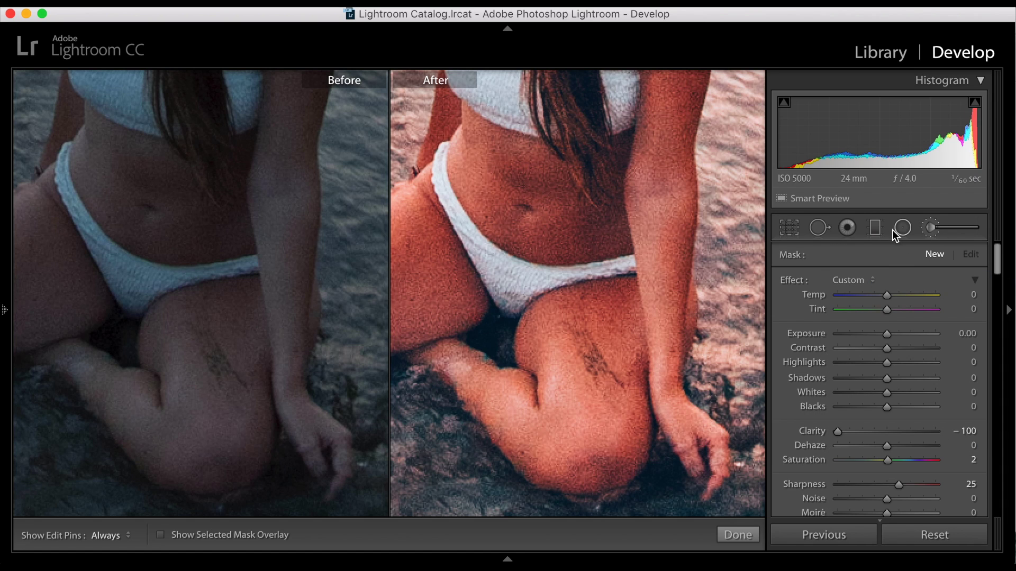
Step: Heal the thigh tattoo with several Heal spots, moving one source and replacing a bad spot
{"action": "left_click", "coordinate": [823, 231]}
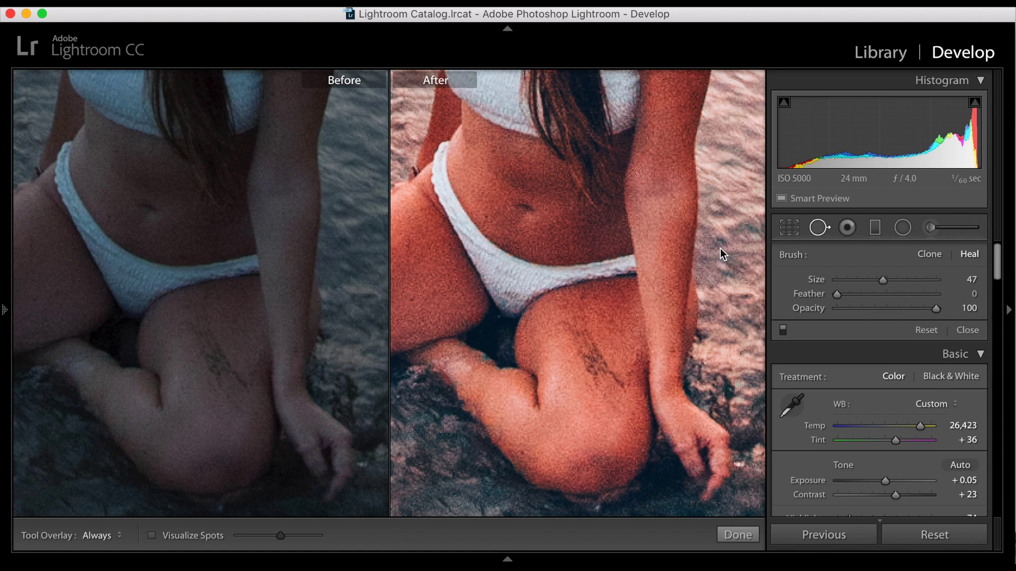
{"action": "left_click", "coordinate": [578, 328]}
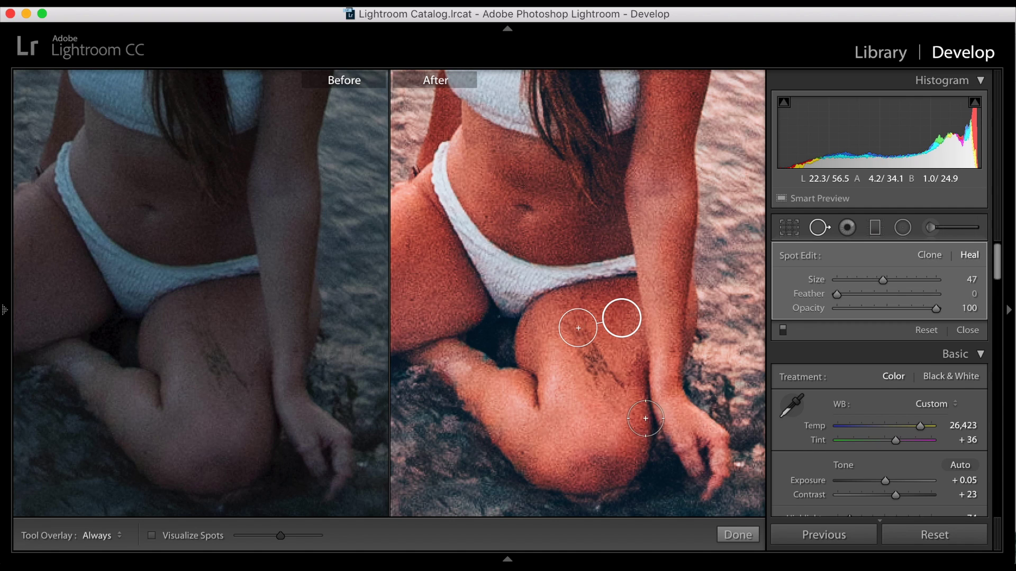
{"action": "left_click", "coordinate": [588, 347]}
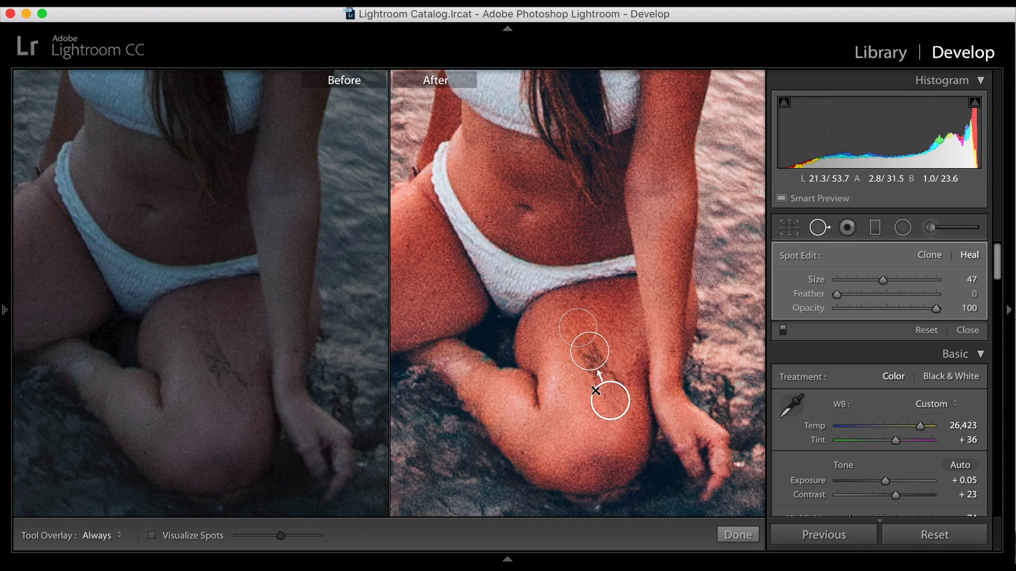
{"action": "left_click", "coordinate": [604, 375]}
{"action": "left_click_drag", "start_coordinate": [607, 413], "coordinate": [584, 418]}
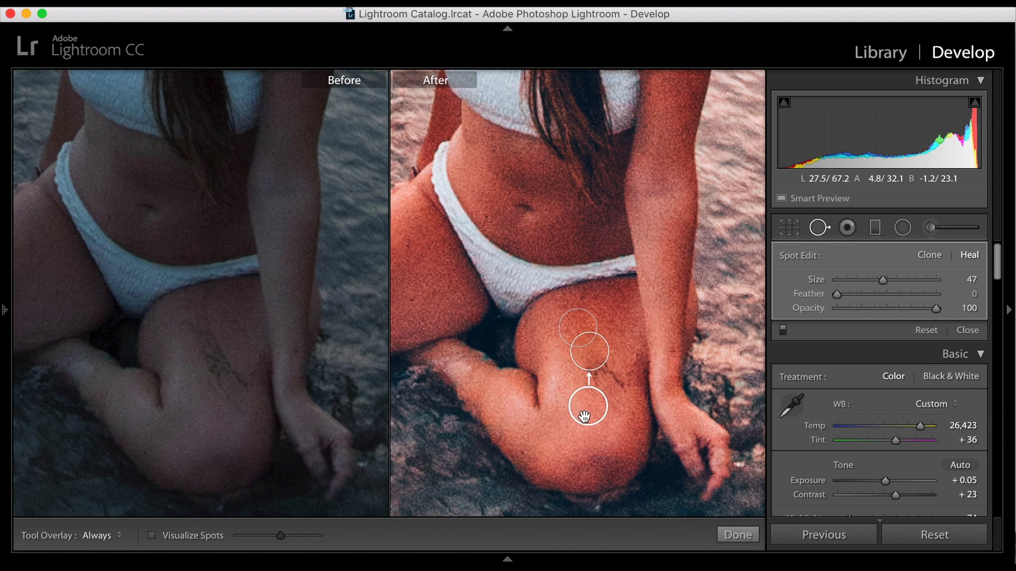
{"action": "left_click", "coordinate": [603, 381]}
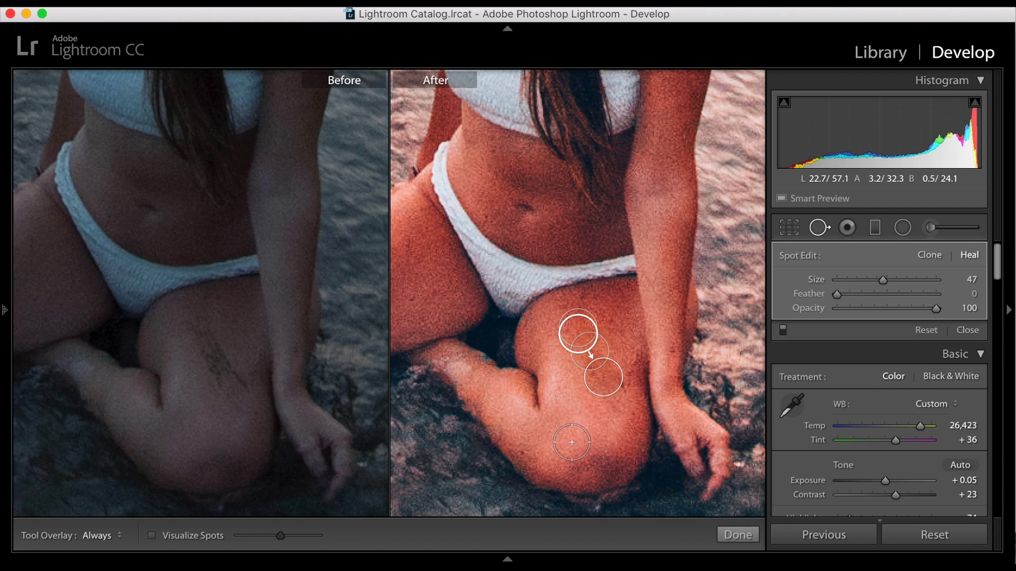
{"action": "key", "text": "Delete"}
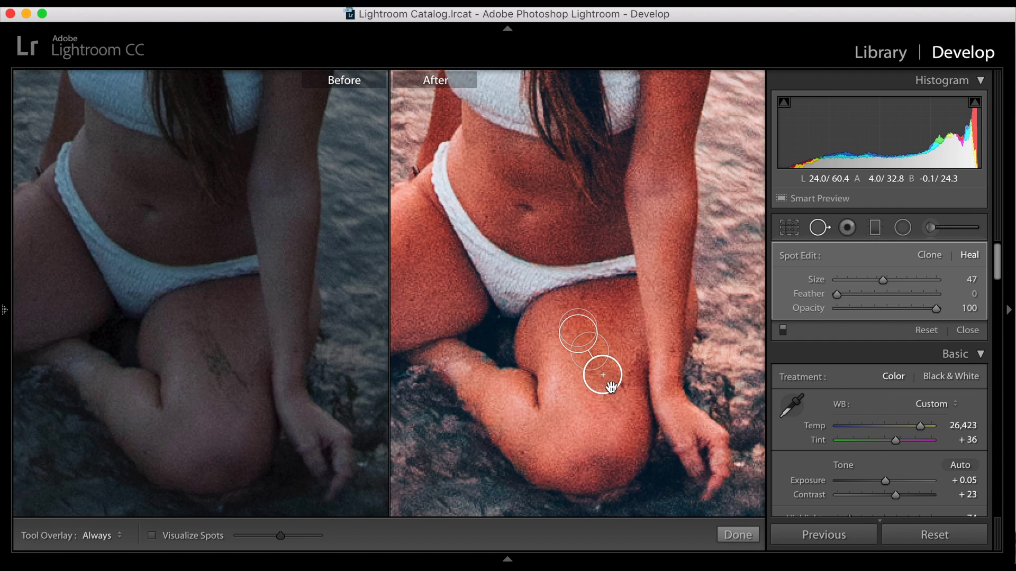
{"action": "left_click", "coordinate": [620, 390]}
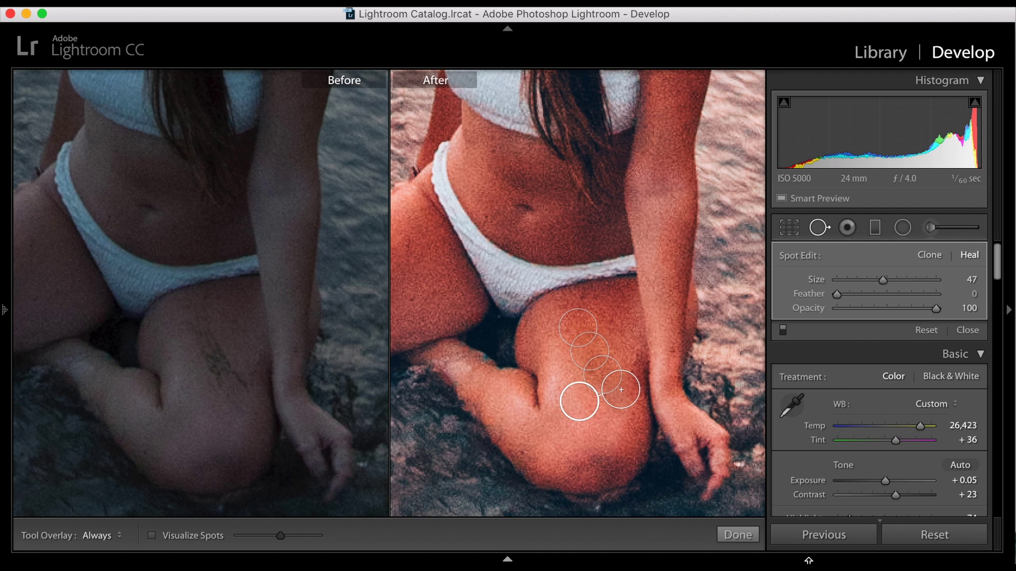
{"action": "left_click", "coordinate": [738, 534]}
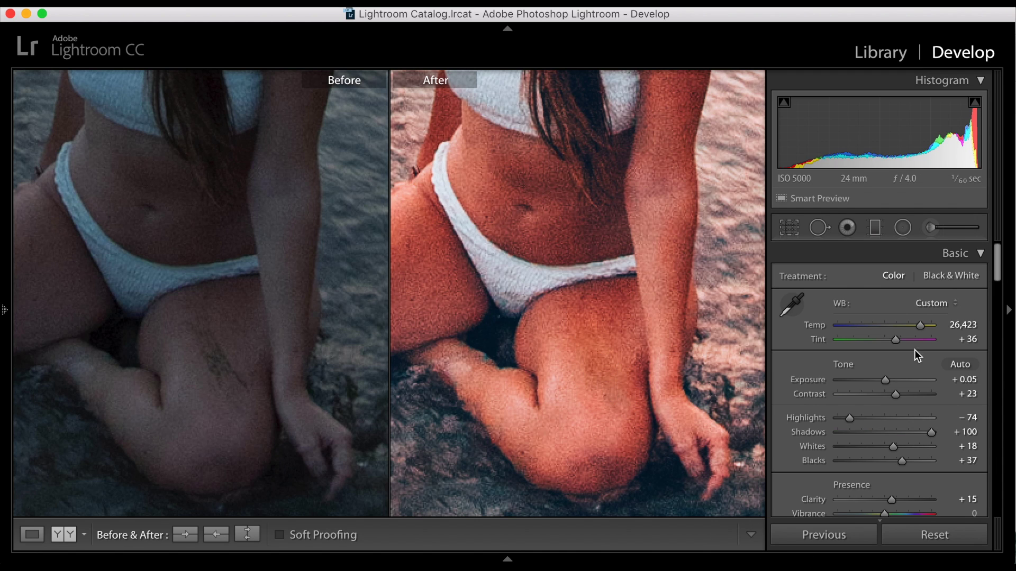
Step: Set up an Adjustment Brush with the Skin Smooth + effect
{"action": "left_click", "coordinate": [942, 231]}
{"action": "left_click", "coordinate": [875, 279]}
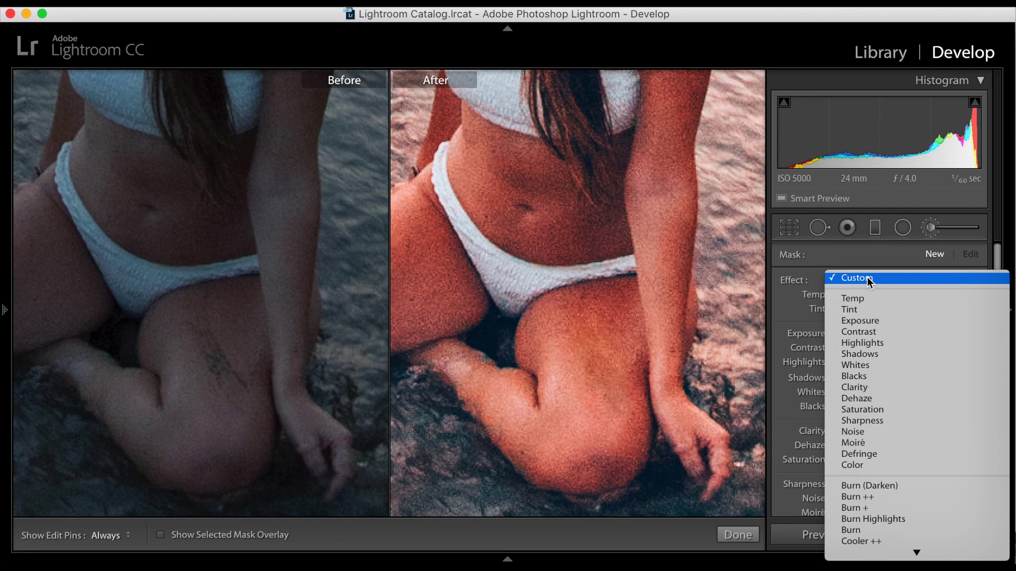
{"action": "scroll", "coordinate": [876, 423], "scroll_direction": "down", "scroll_amount": 5}
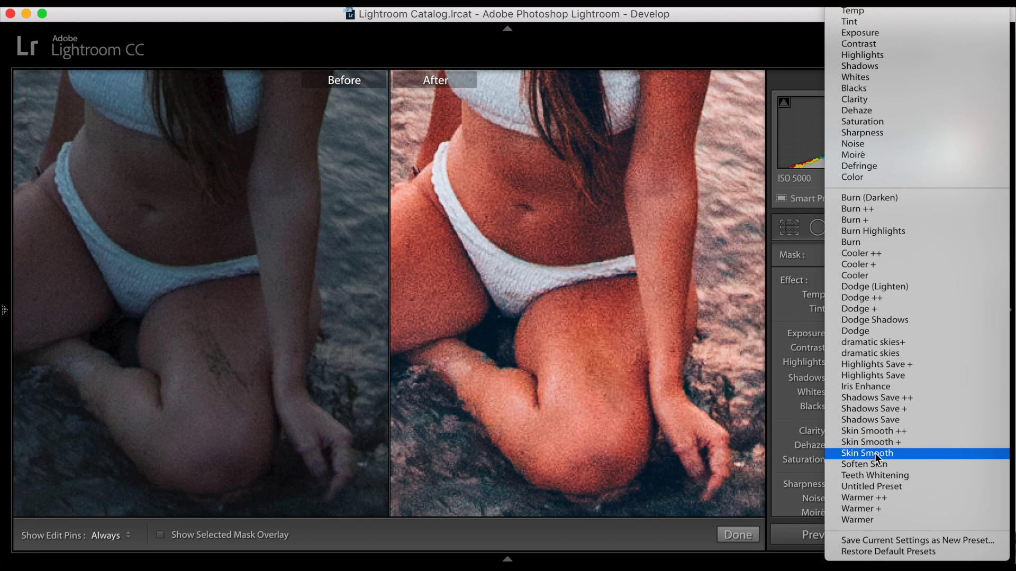
{"action": "left_click", "coordinate": [875, 444]}
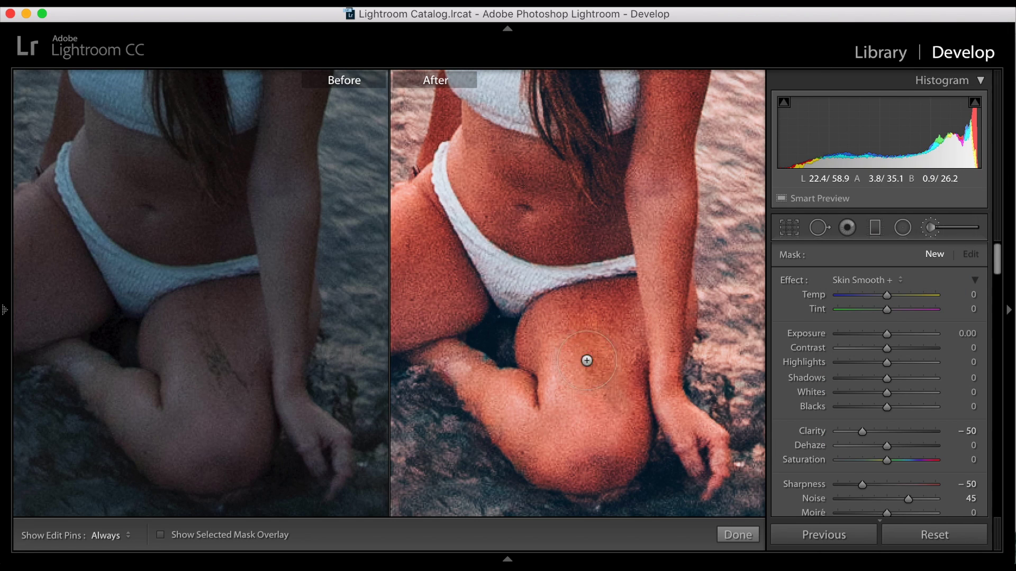
Step: Paint skin smoothing over the thigh, left hip, belly and knee
{"action": "key", "text": "h"}
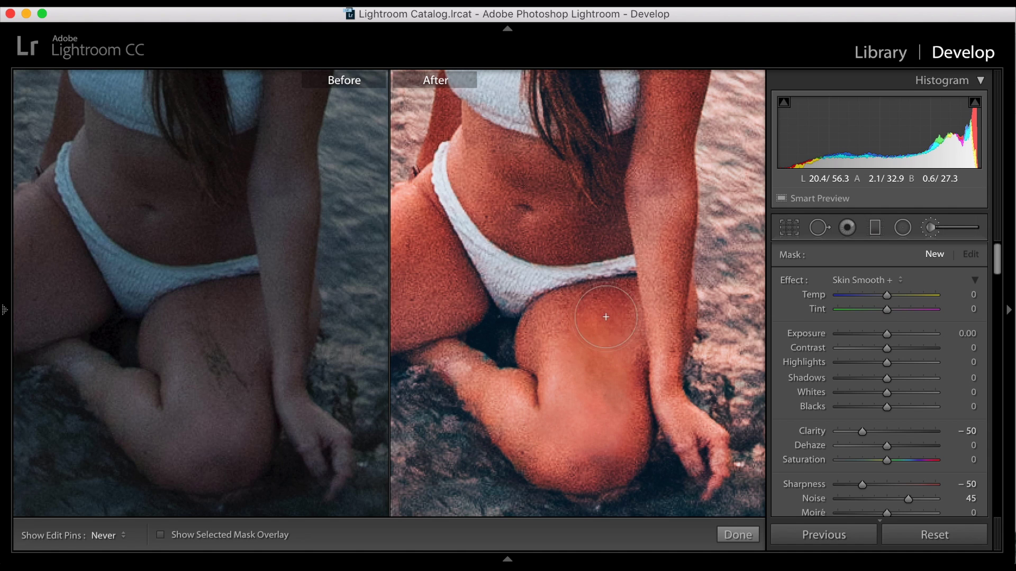
{"action": "mouse_move", "coordinate": [572, 368]}
{"action": "left_mouse_down"}
{"action": "mouse_move", "coordinate": [551, 412]}
{"action": "mouse_move", "coordinate": [502, 394]}
{"action": "mouse_move", "coordinate": [469, 402]}
{"action": "mouse_move", "coordinate": [556, 448]}
{"action": "left_mouse_up"}
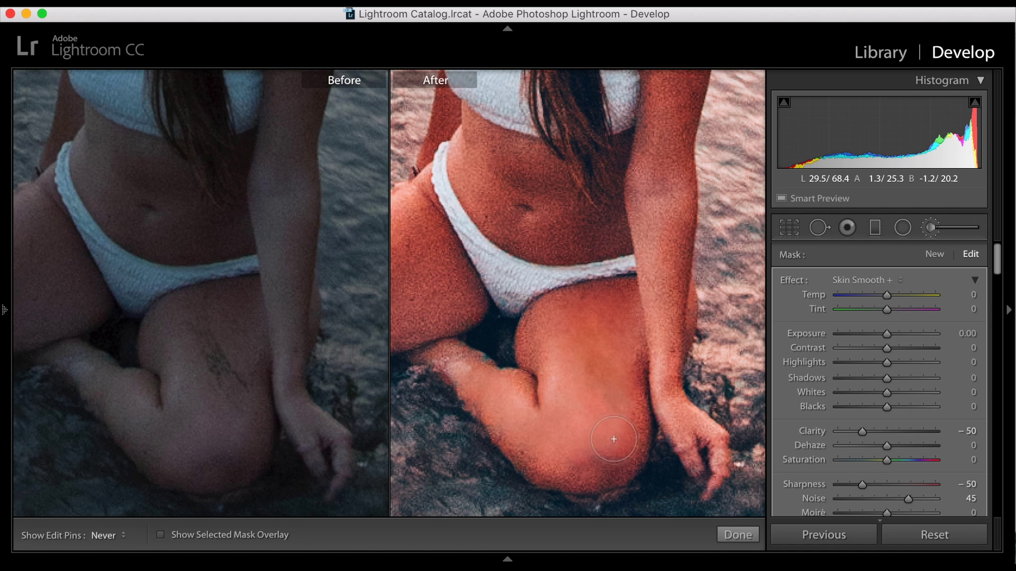
{"action": "key", "text": "h"}
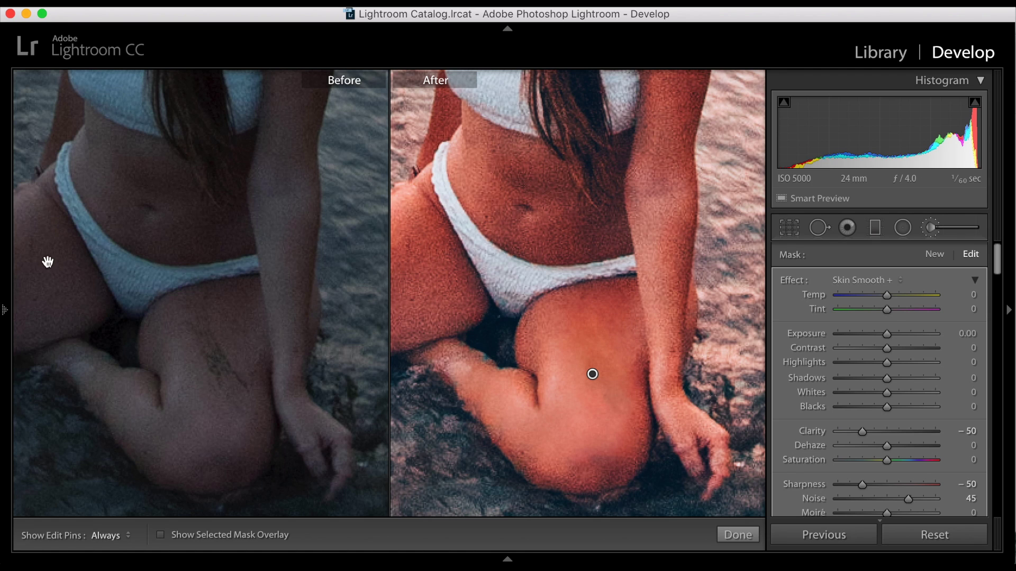
{"action": "left_click", "coordinate": [163, 267]}
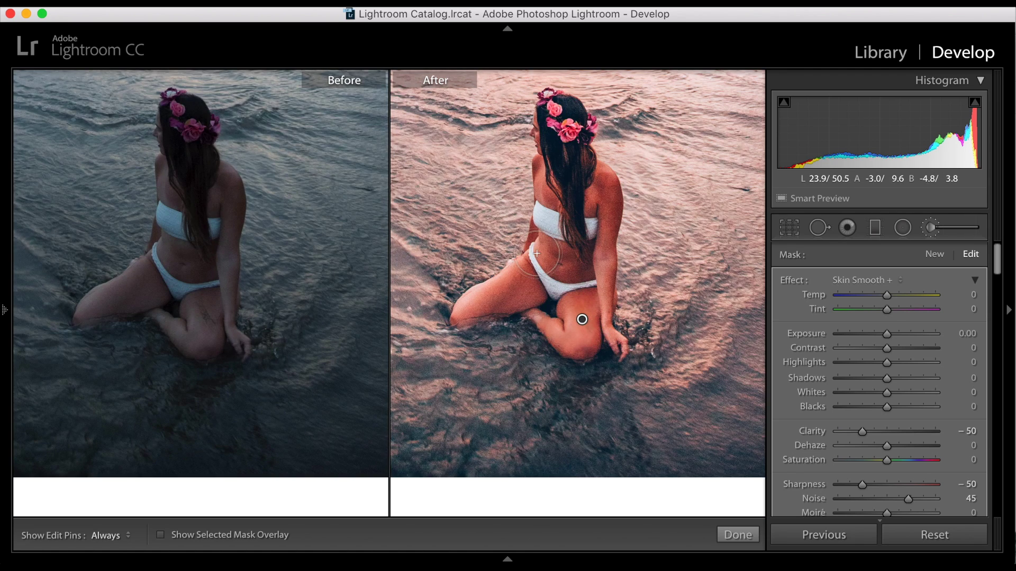
{"action": "left_click_drag", "start_coordinate": [518, 288], "coordinate": [479, 312]}
{"action": "mouse_move", "coordinate": [558, 259]}
{"action": "left_mouse_down"}
{"action": "mouse_move", "coordinate": [582, 259]}
{"action": "mouse_move", "coordinate": [553, 254]}
{"action": "mouse_move", "coordinate": [580, 319]}
{"action": "left_mouse_up"}
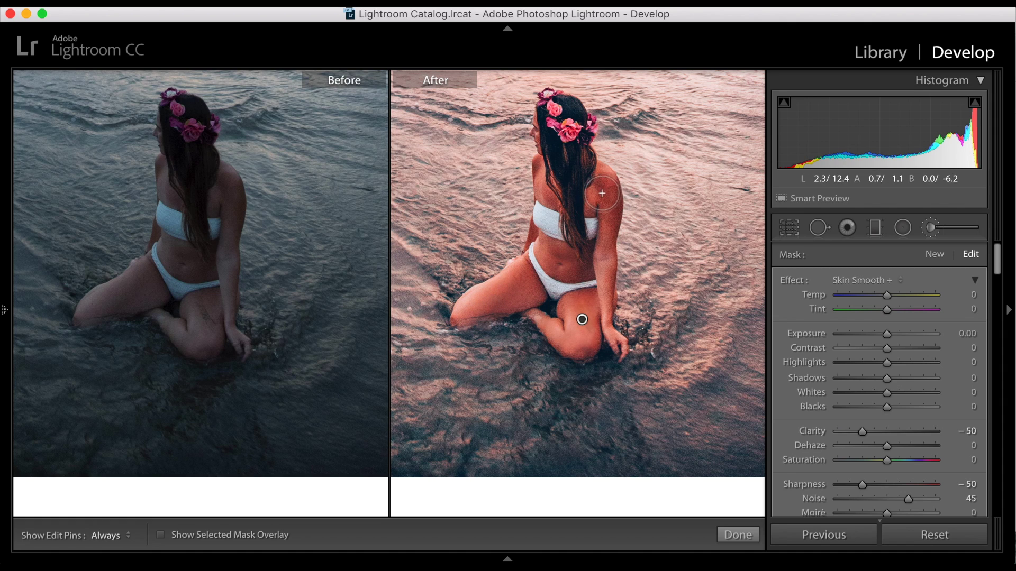
{"action": "scroll", "coordinate": [891, 437], "scroll_direction": "down", "scroll_amount": 3}
Step: Set Luminance noise reduction to 23 in the Detail panel
{"action": "scroll", "coordinate": [891, 433], "scroll_direction": "down", "scroll_amount": 15}
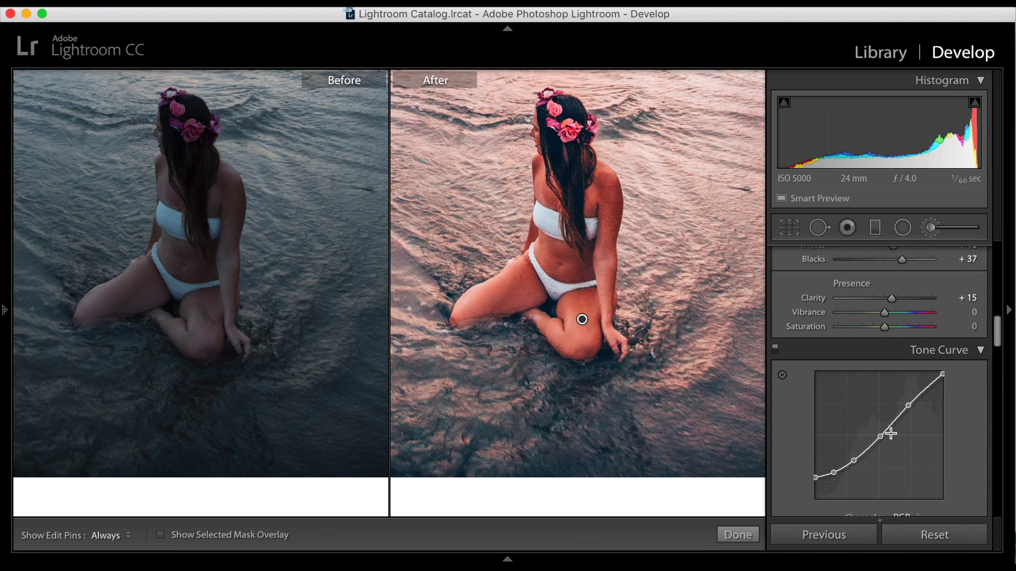
{"action": "scroll", "coordinate": [891, 433], "scroll_direction": "down", "scroll_amount": 8}
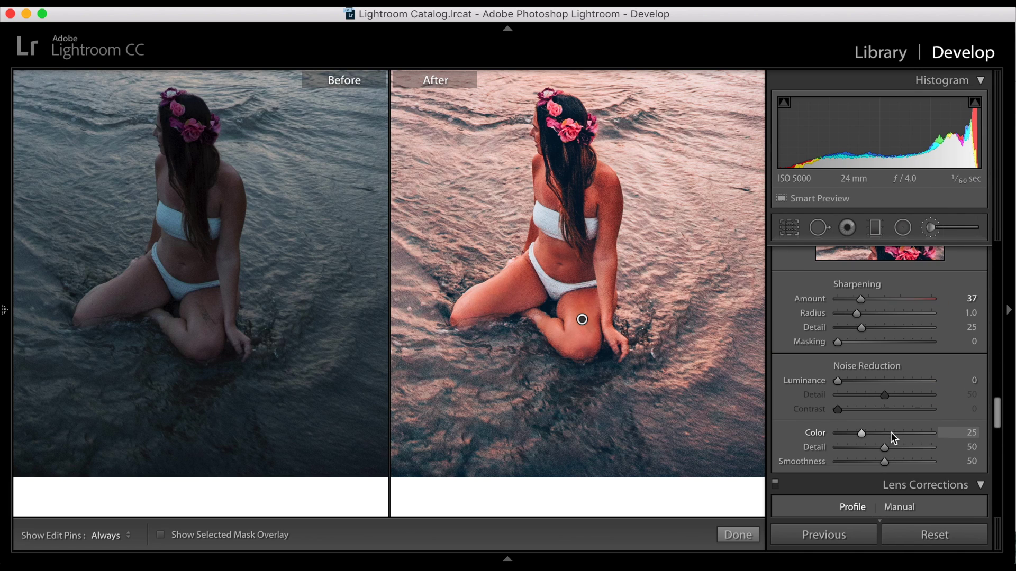
{"action": "left_click", "coordinate": [864, 381]}
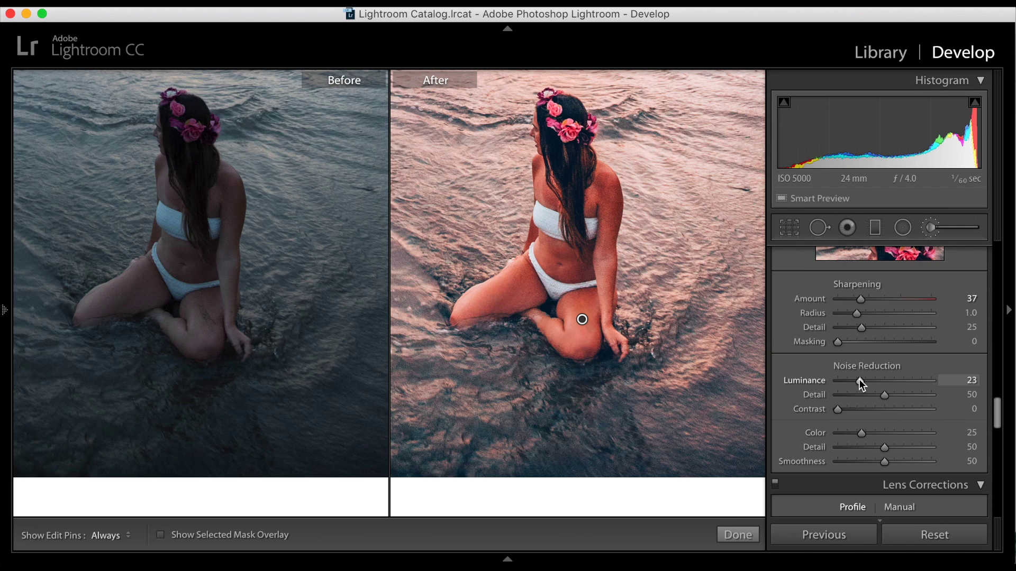
Step: Close the Adjustment Brush and zoom in on the hip to inspect the grain
{"action": "left_click", "coordinate": [735, 535]}
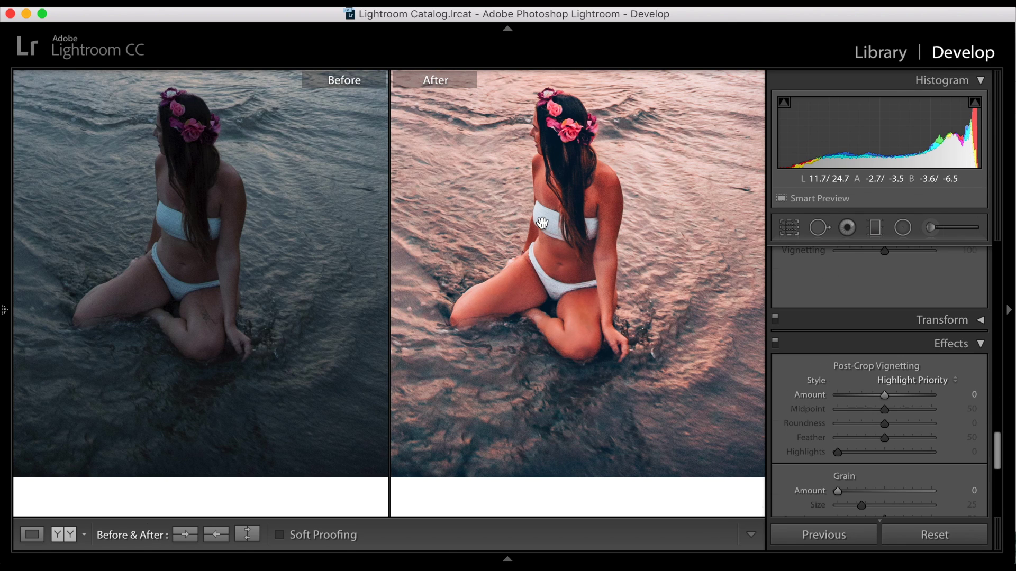
{"action": "left_click", "coordinate": [542, 226]}
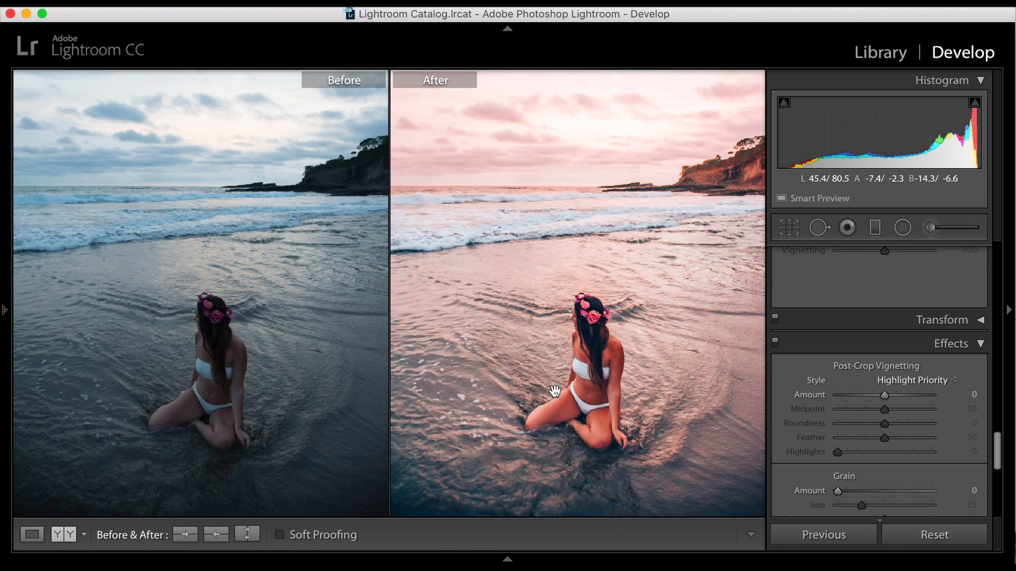
{"action": "left_click", "coordinate": [589, 354]}
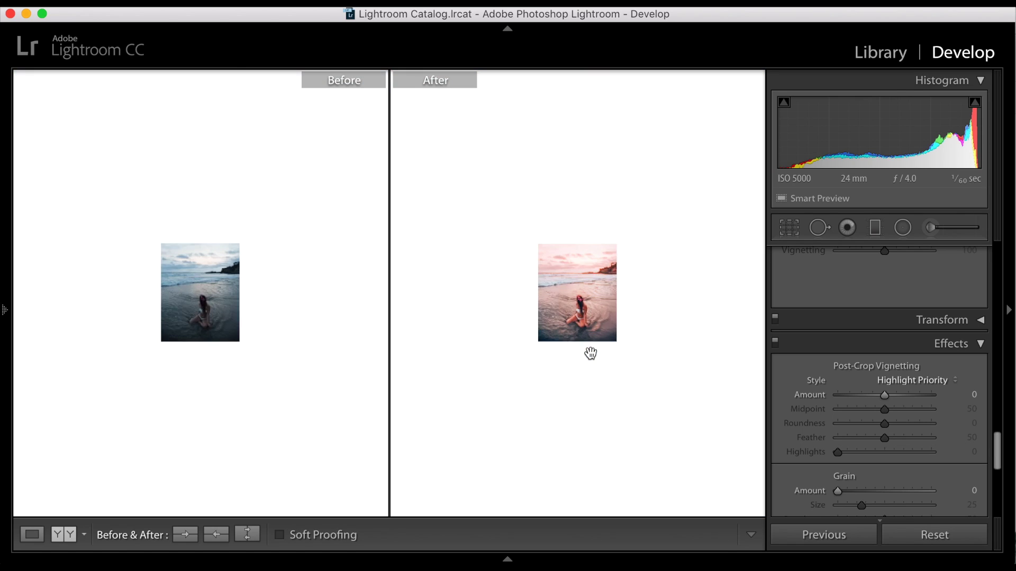
{"action": "left_click", "coordinate": [584, 360]}
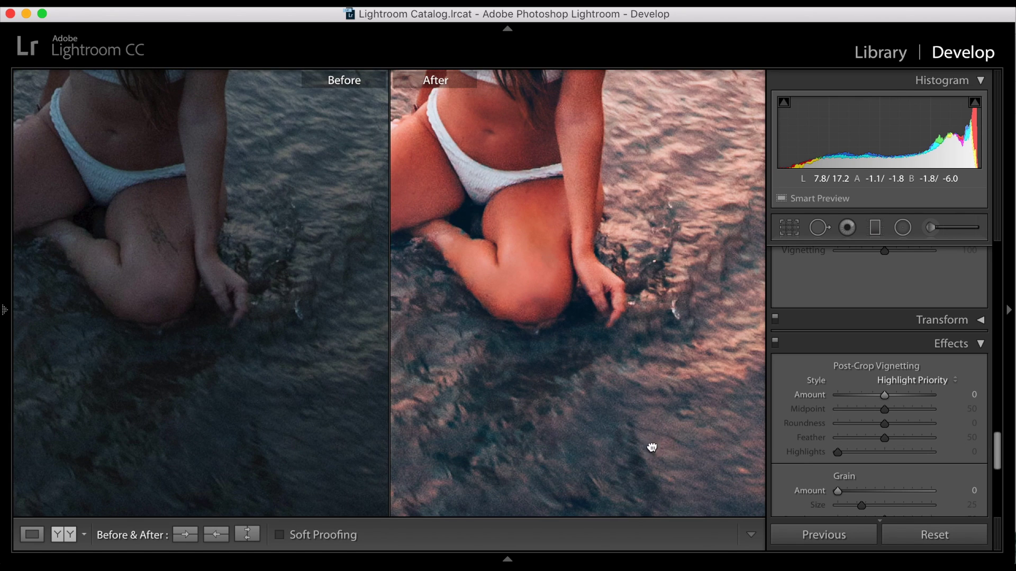
{"action": "left_click", "coordinate": [585, 363]}
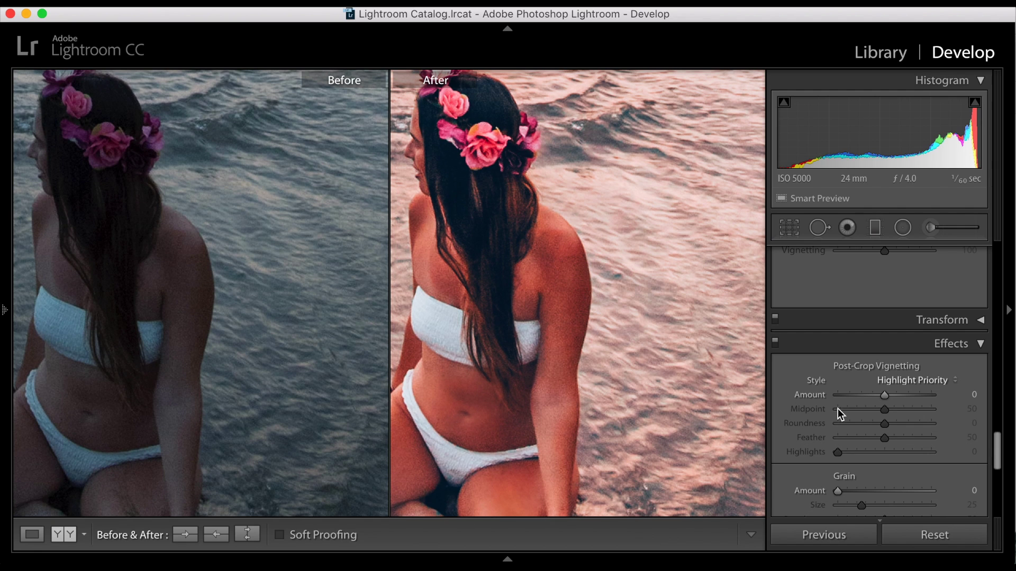
Step: Reset Luminance noise reduction to 0, then raise it to 36
{"action": "scroll", "coordinate": [862, 481], "scroll_direction": "down", "scroll_amount": 3}
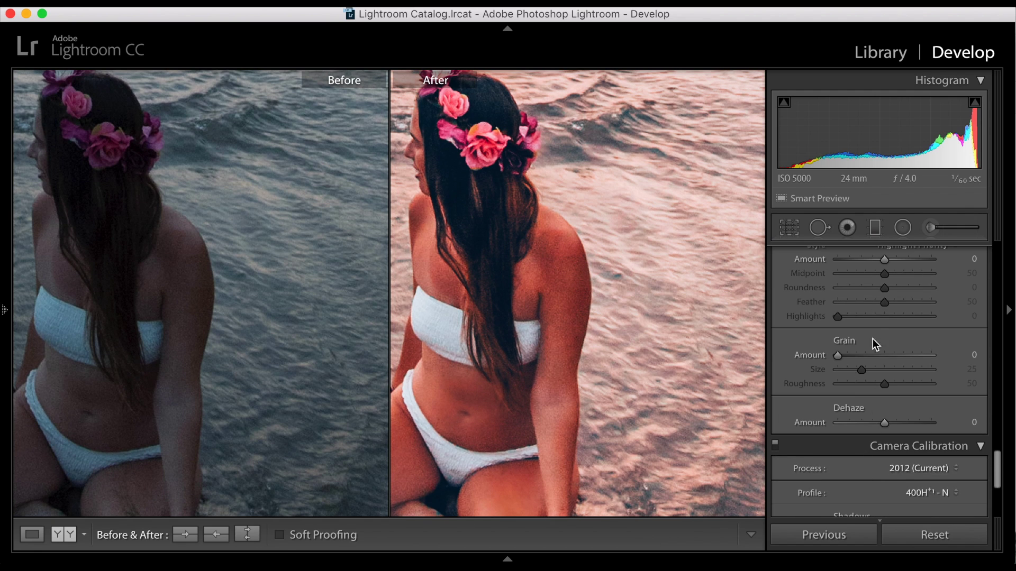
{"action": "scroll", "coordinate": [874, 330], "scroll_direction": "up", "scroll_amount": 5}
{"action": "scroll", "coordinate": [877, 325], "scroll_direction": "down", "scroll_amount": 10}
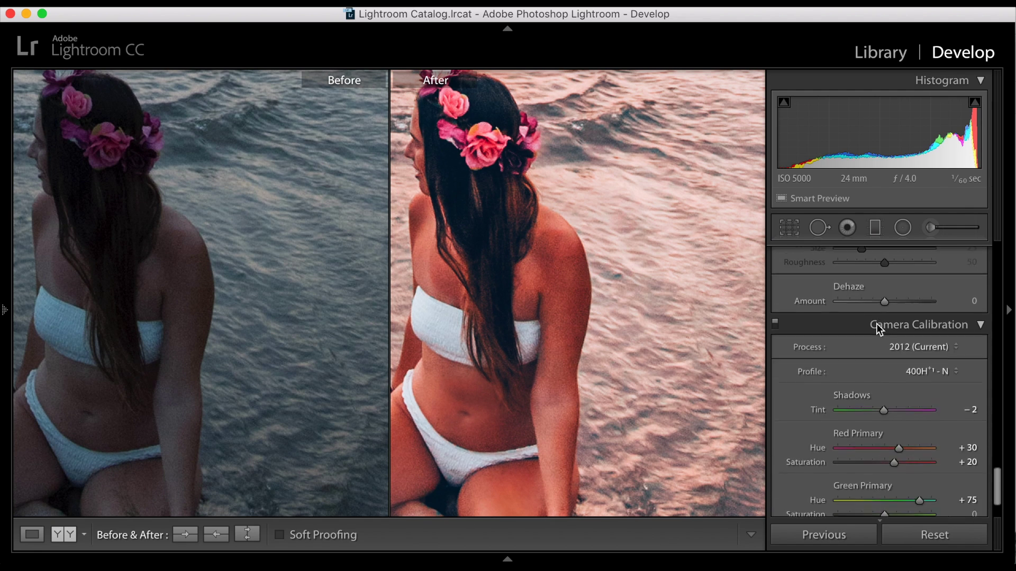
{"action": "scroll", "coordinate": [876, 324], "scroll_direction": "up", "scroll_amount": 6}
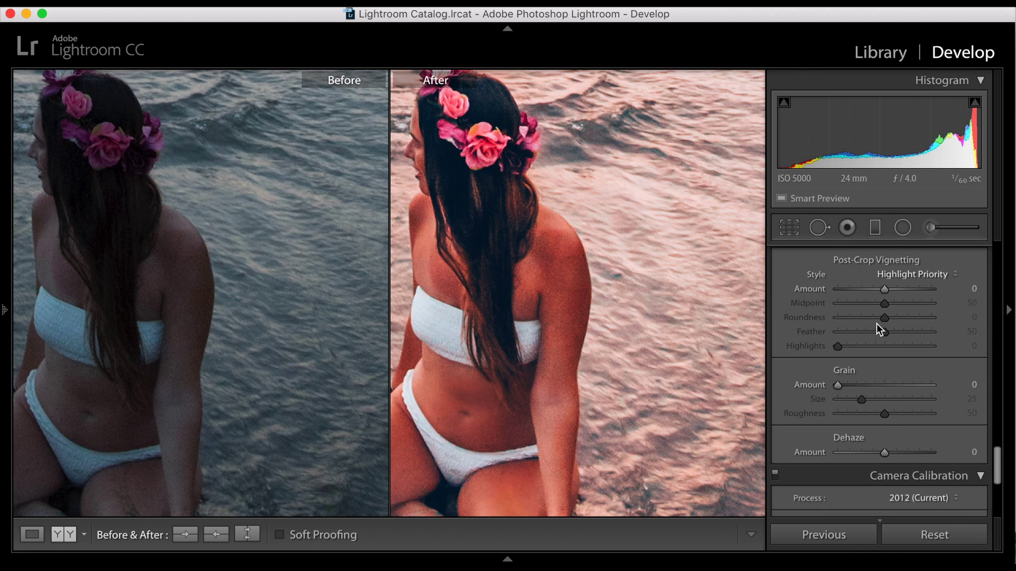
{"action": "scroll", "coordinate": [876, 330], "scroll_direction": "up", "scroll_amount": 10}
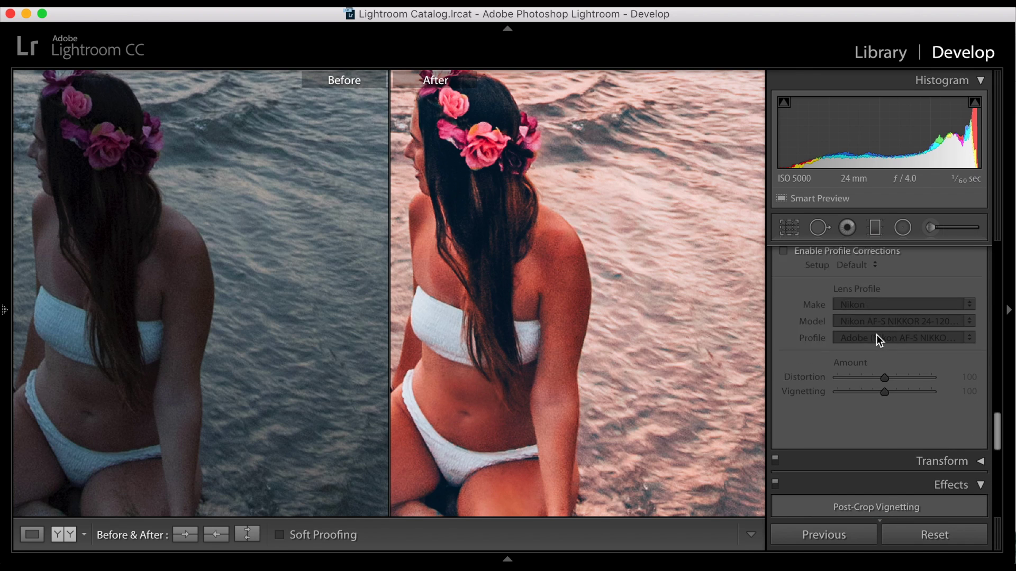
{"action": "scroll", "coordinate": [877, 335], "scroll_direction": "up", "scroll_amount": 3}
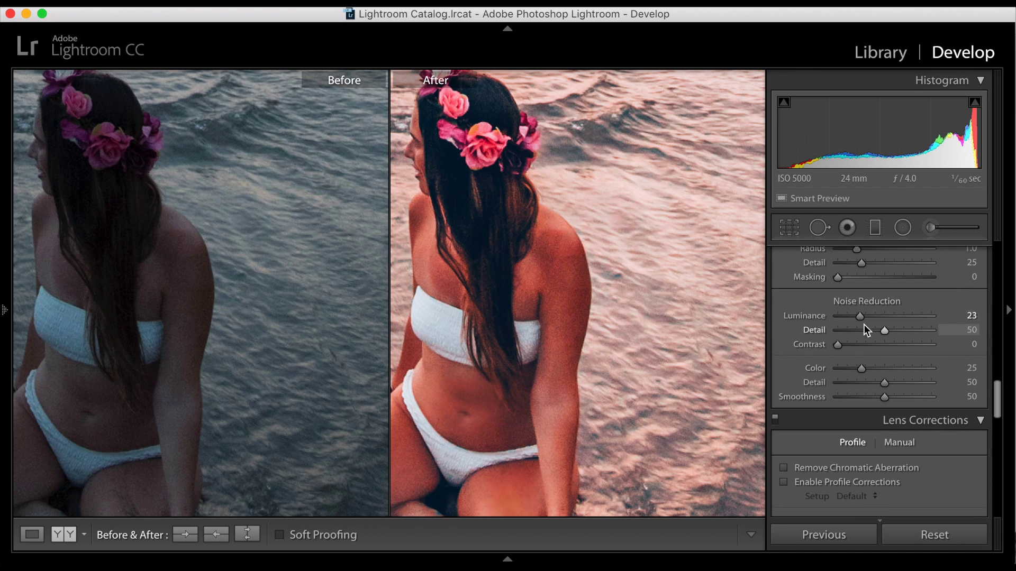
{"action": "left_click", "coordinate": [835, 315]}
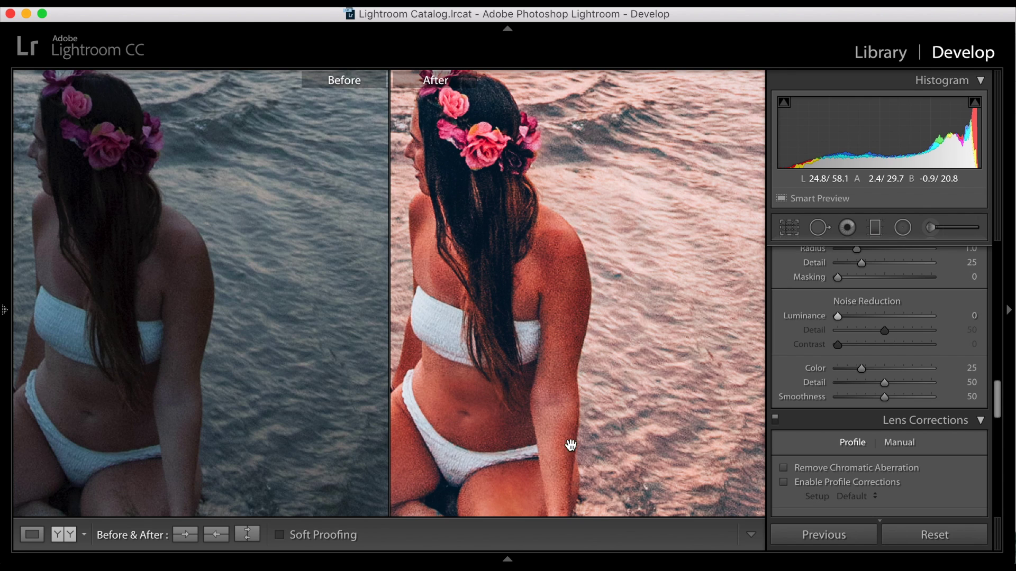
{"action": "left_click_drag", "start_coordinate": [838, 316], "coordinate": [871, 316]}
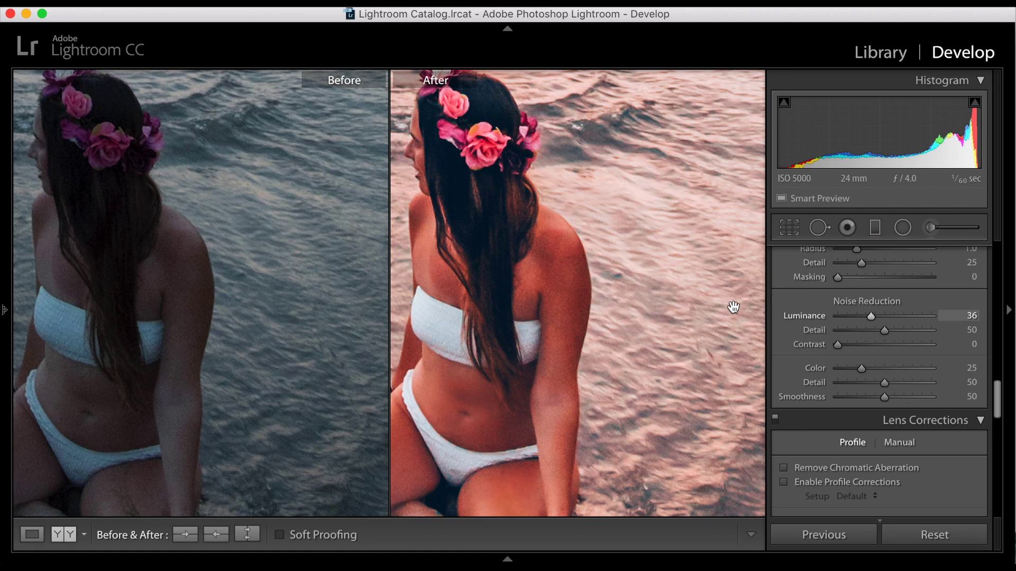
{"action": "left_click", "coordinate": [600, 359]}
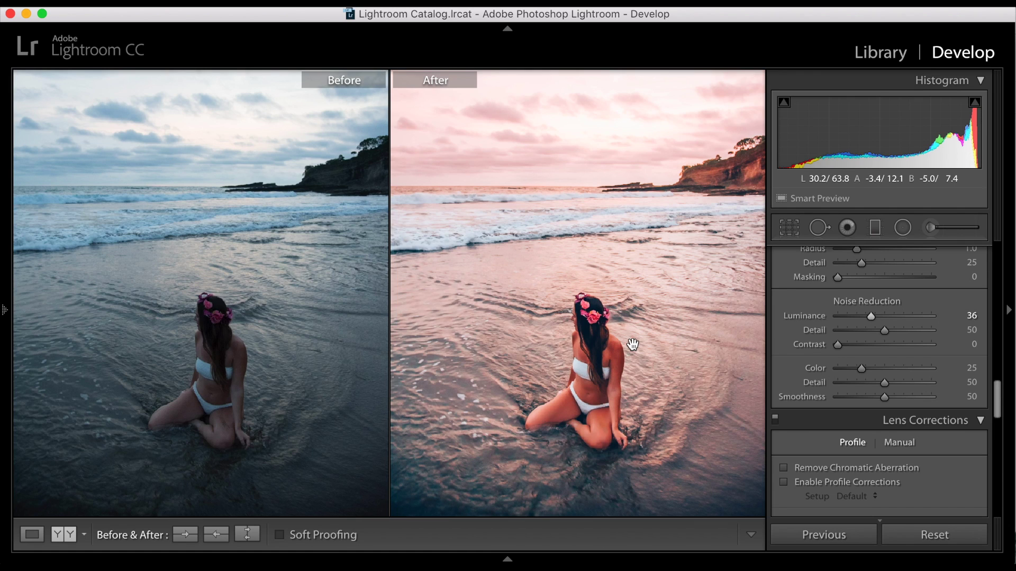
Step: Drop the Exposure from +0.05 to −0.20
{"action": "scroll", "coordinate": [929, 325], "scroll_direction": "up", "scroll_amount": 5}
{"action": "scroll", "coordinate": [929, 323], "scroll_direction": "up", "scroll_amount": 15}
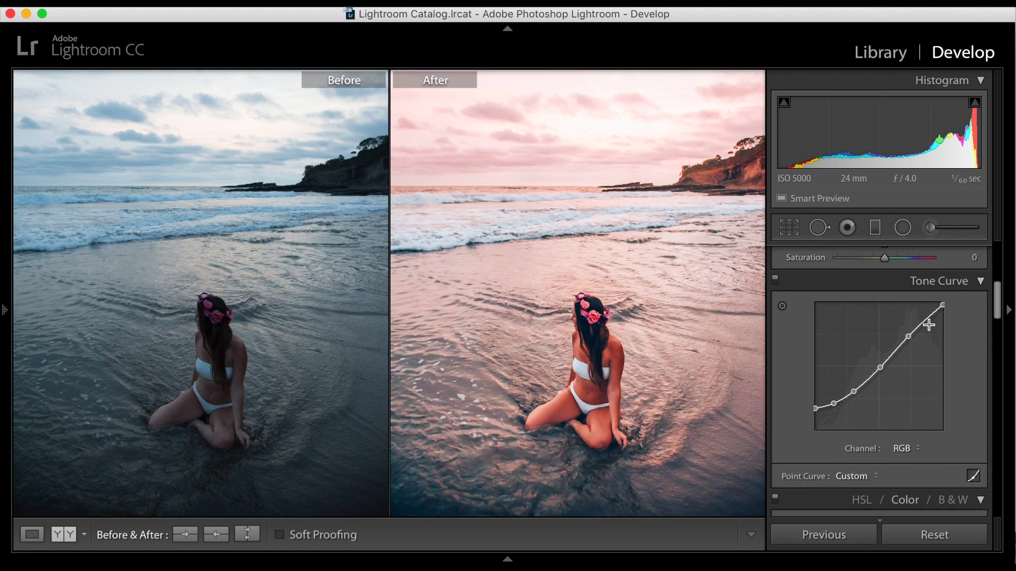
{"action": "left_click_drag", "start_coordinate": [886, 376], "coordinate": [882, 379]}
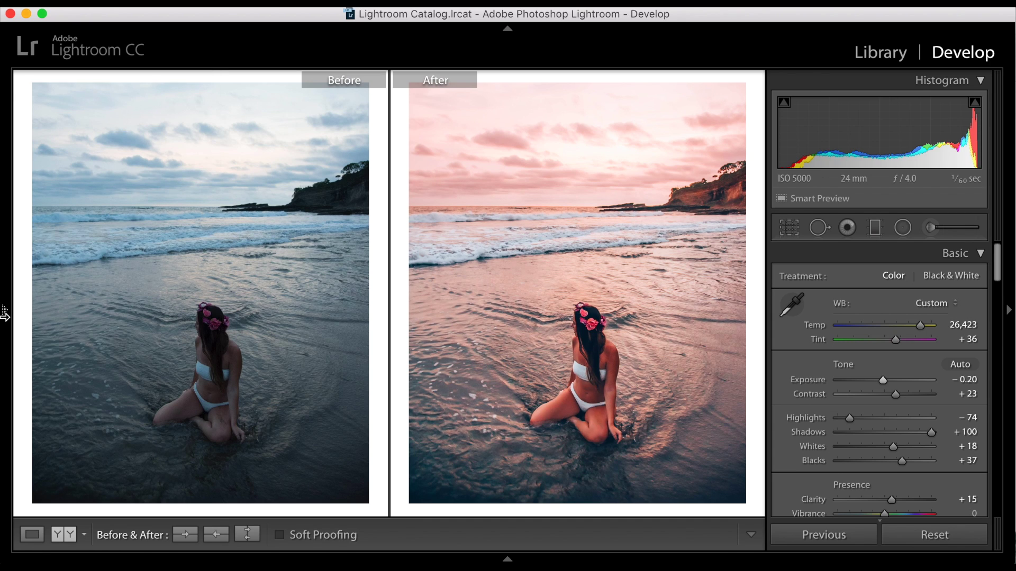
{"action": "mouse_move", "coordinate": [3, 316]}
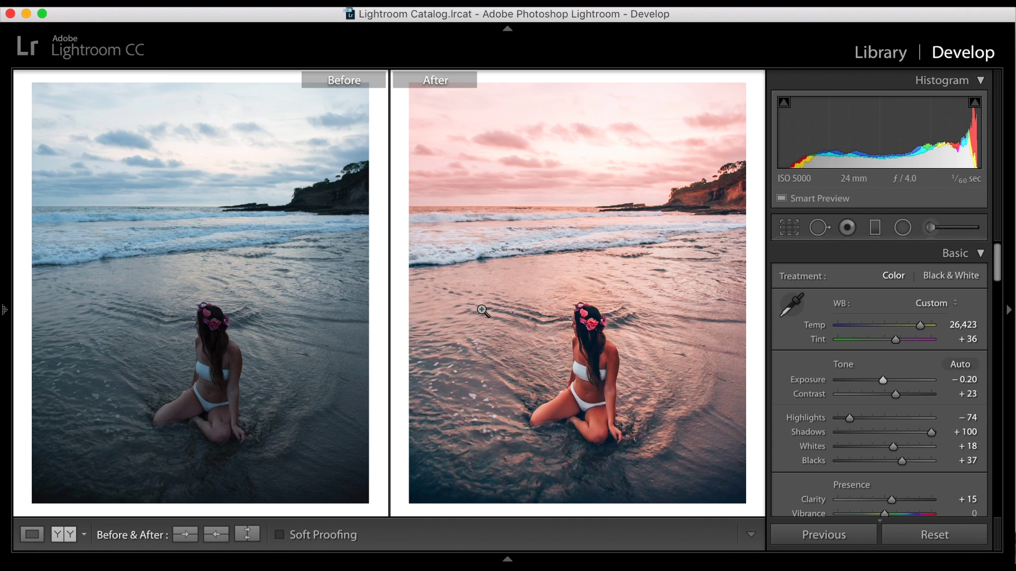